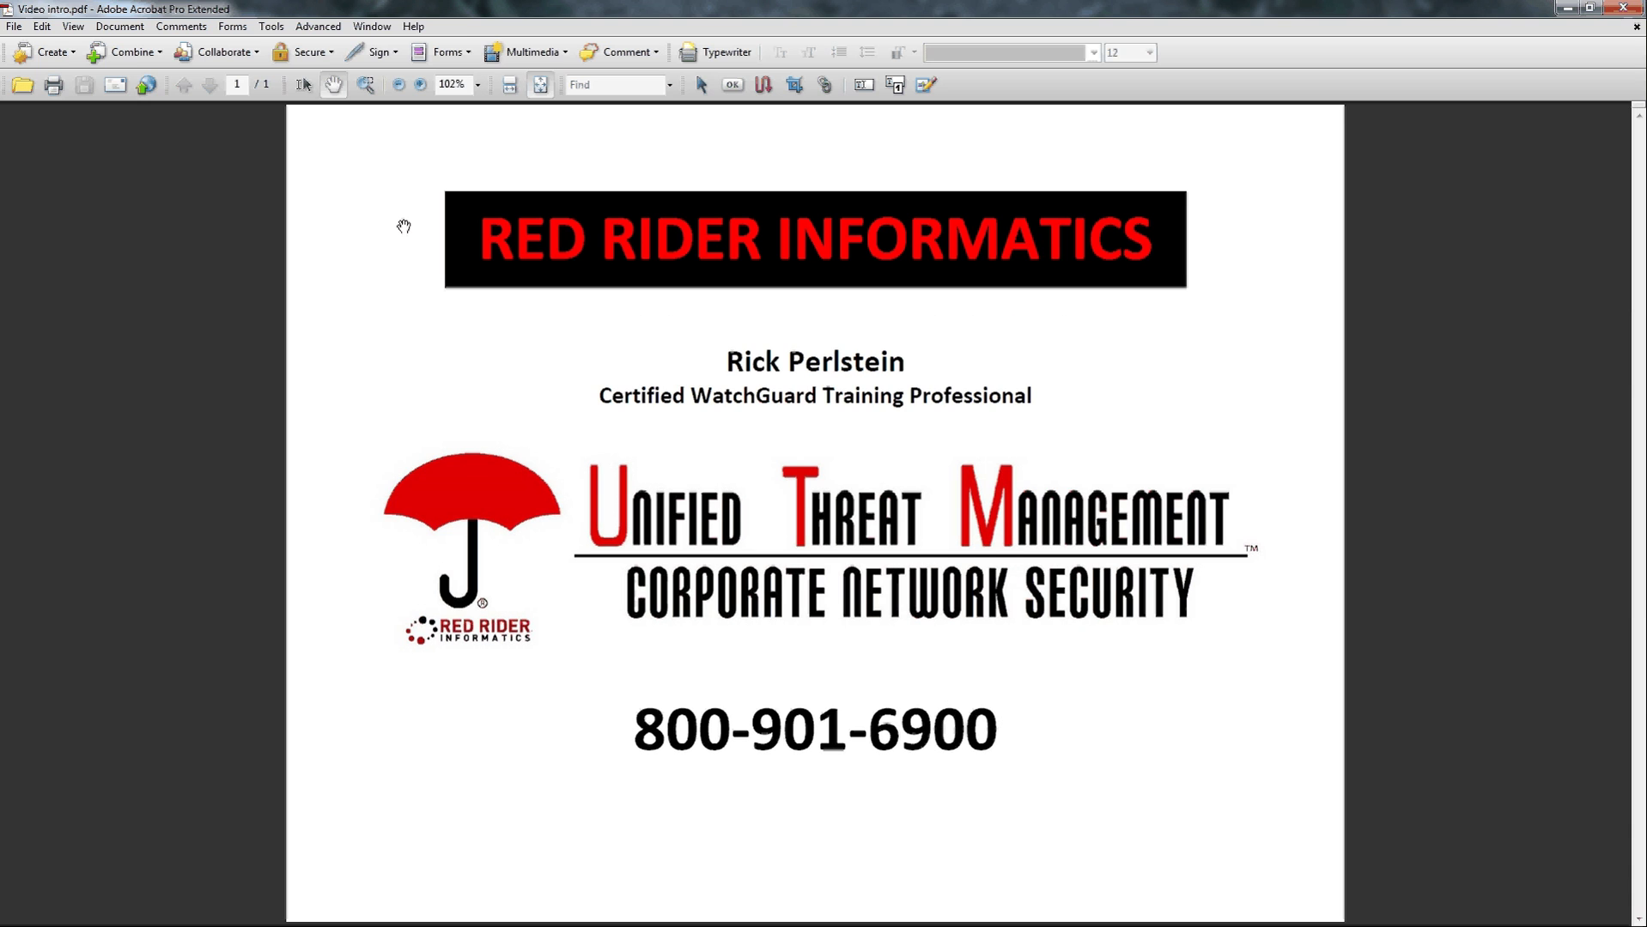
# Switch to Fireware XTM Policy Manager and open the network configuration
pyautogui.click(1564, 10)
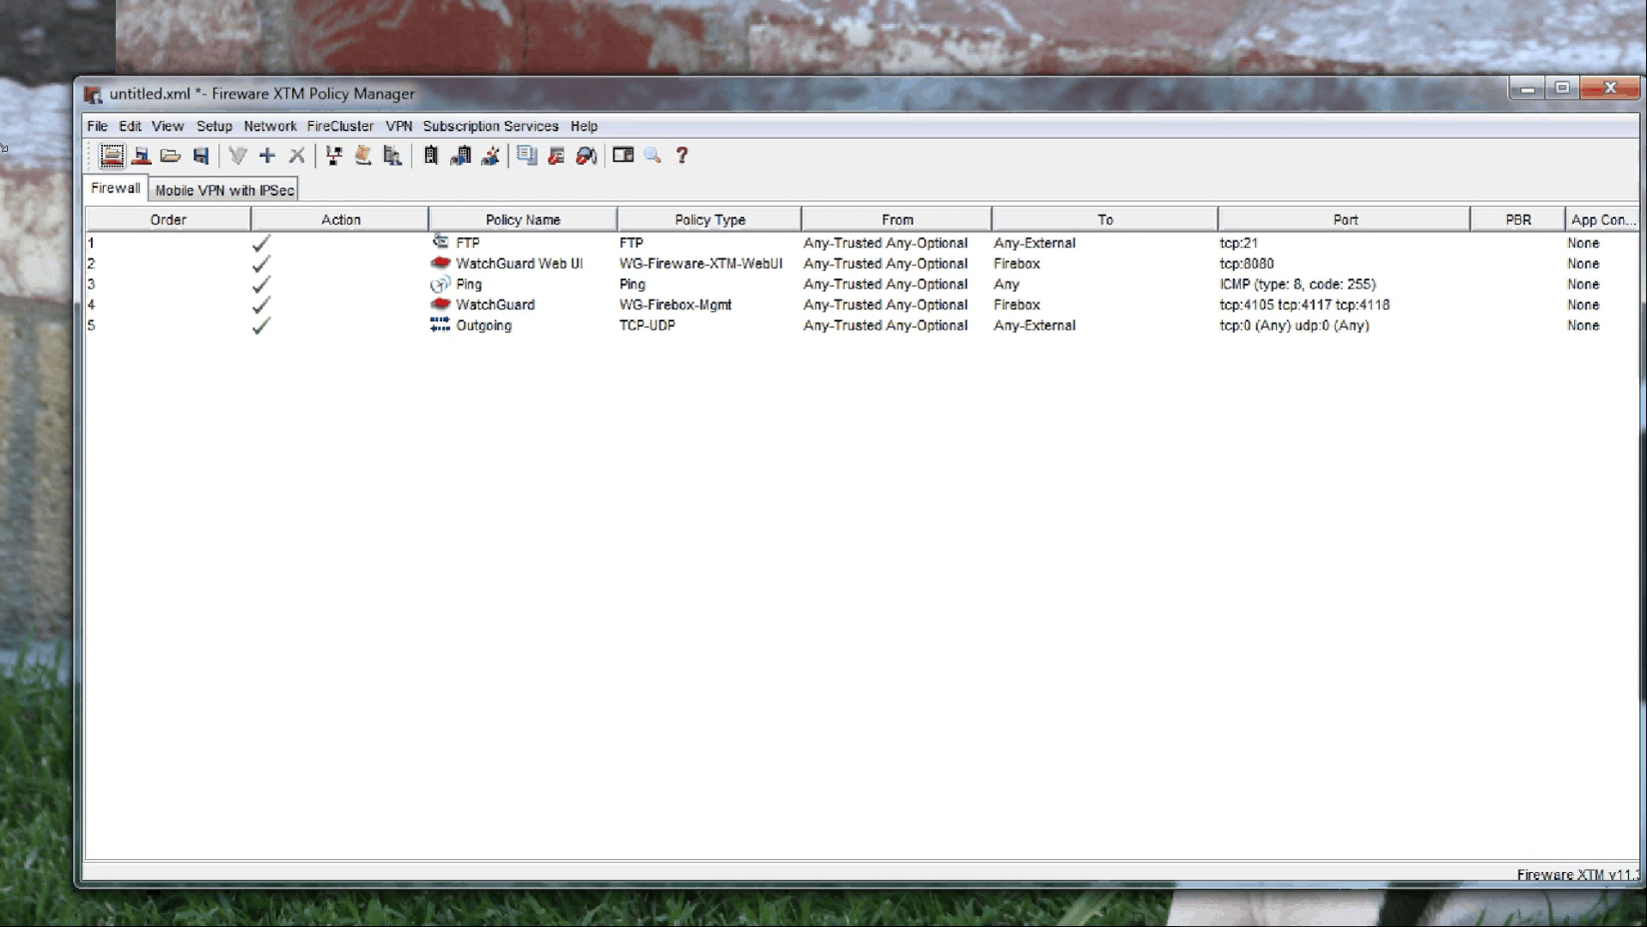
pyautogui.moveTo(3, 147); pyautogui.dragTo(142, 199)
pyautogui.moveTo(704, 194); pyautogui.dragTo(591, 140)
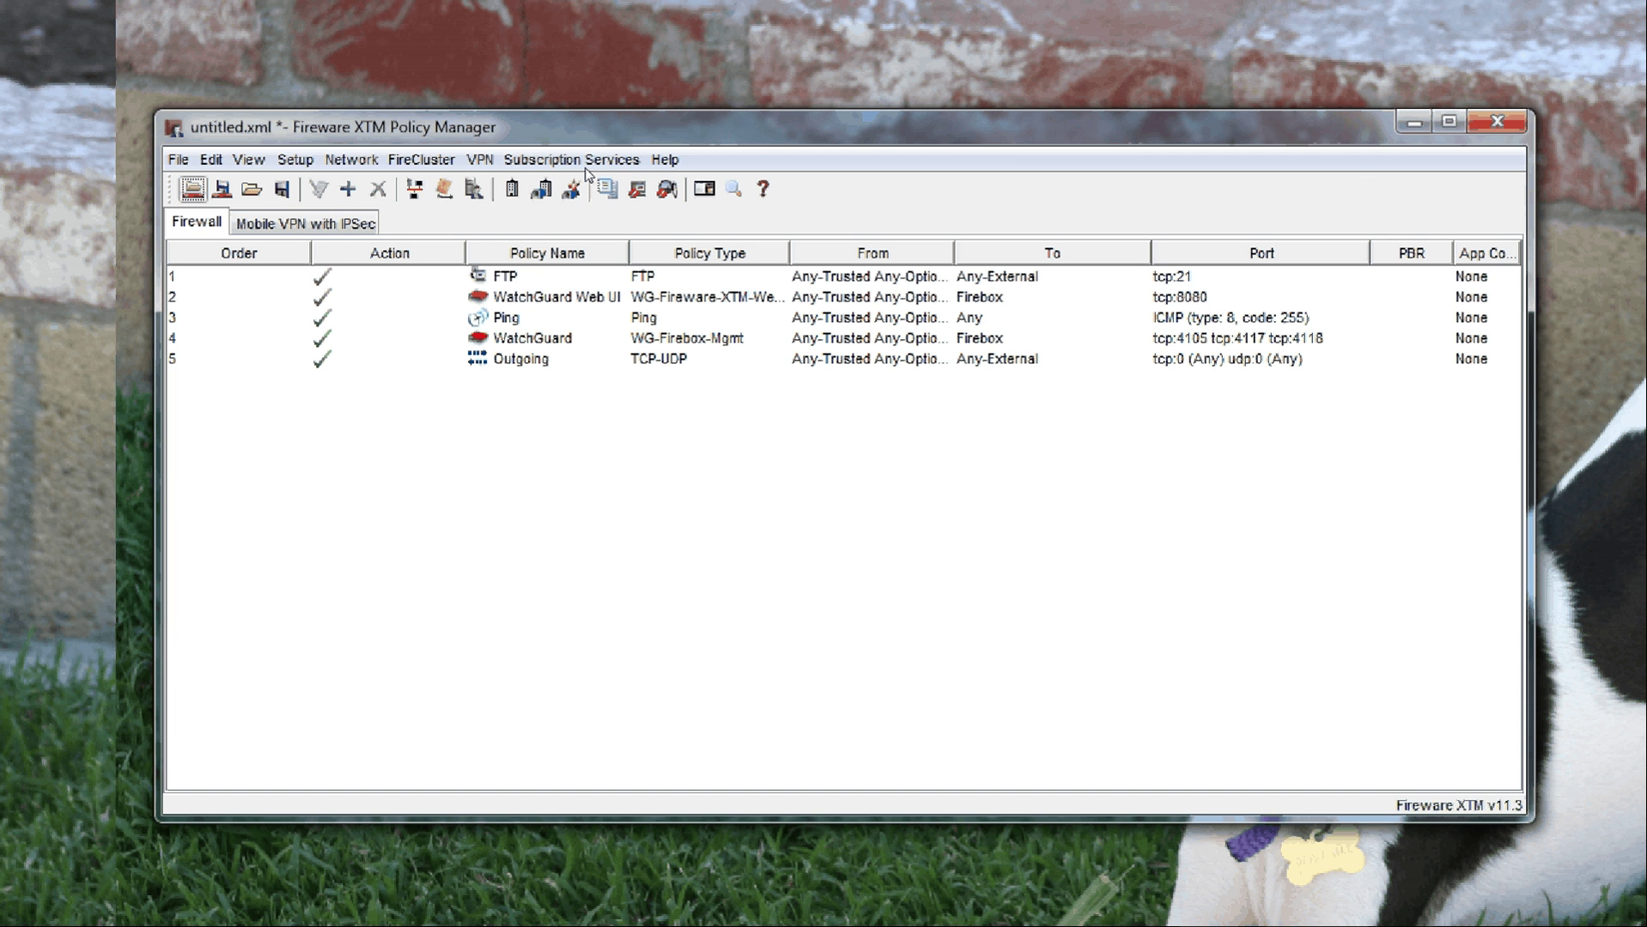
pyautogui.hotkey('alt', 'n')
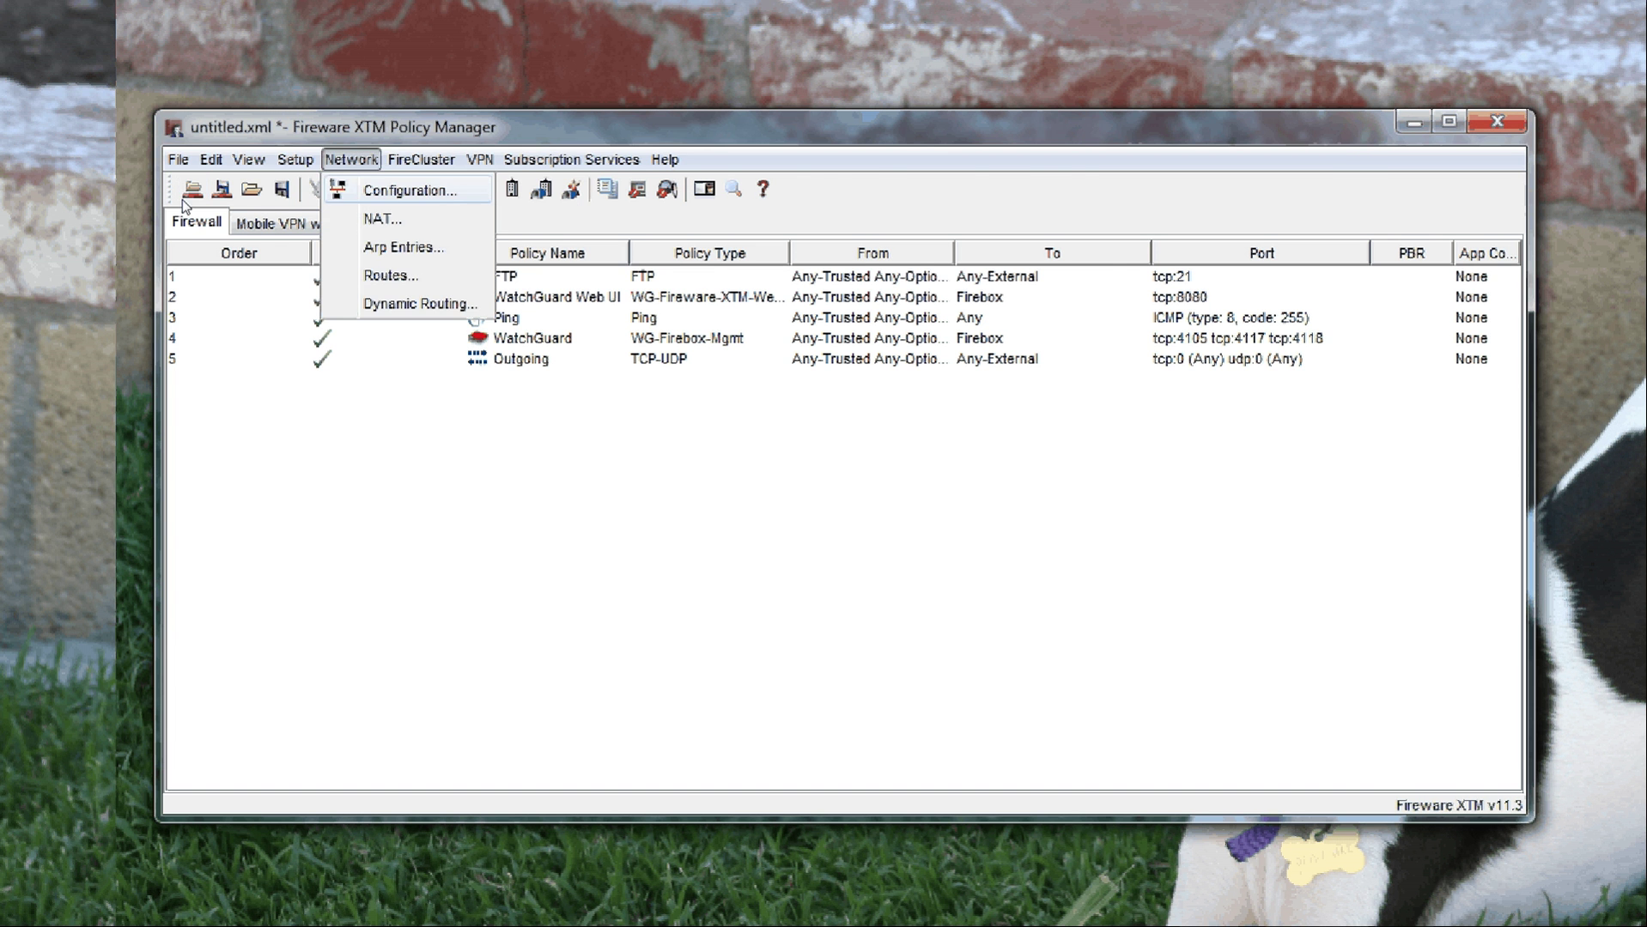
pyautogui.press('Return')
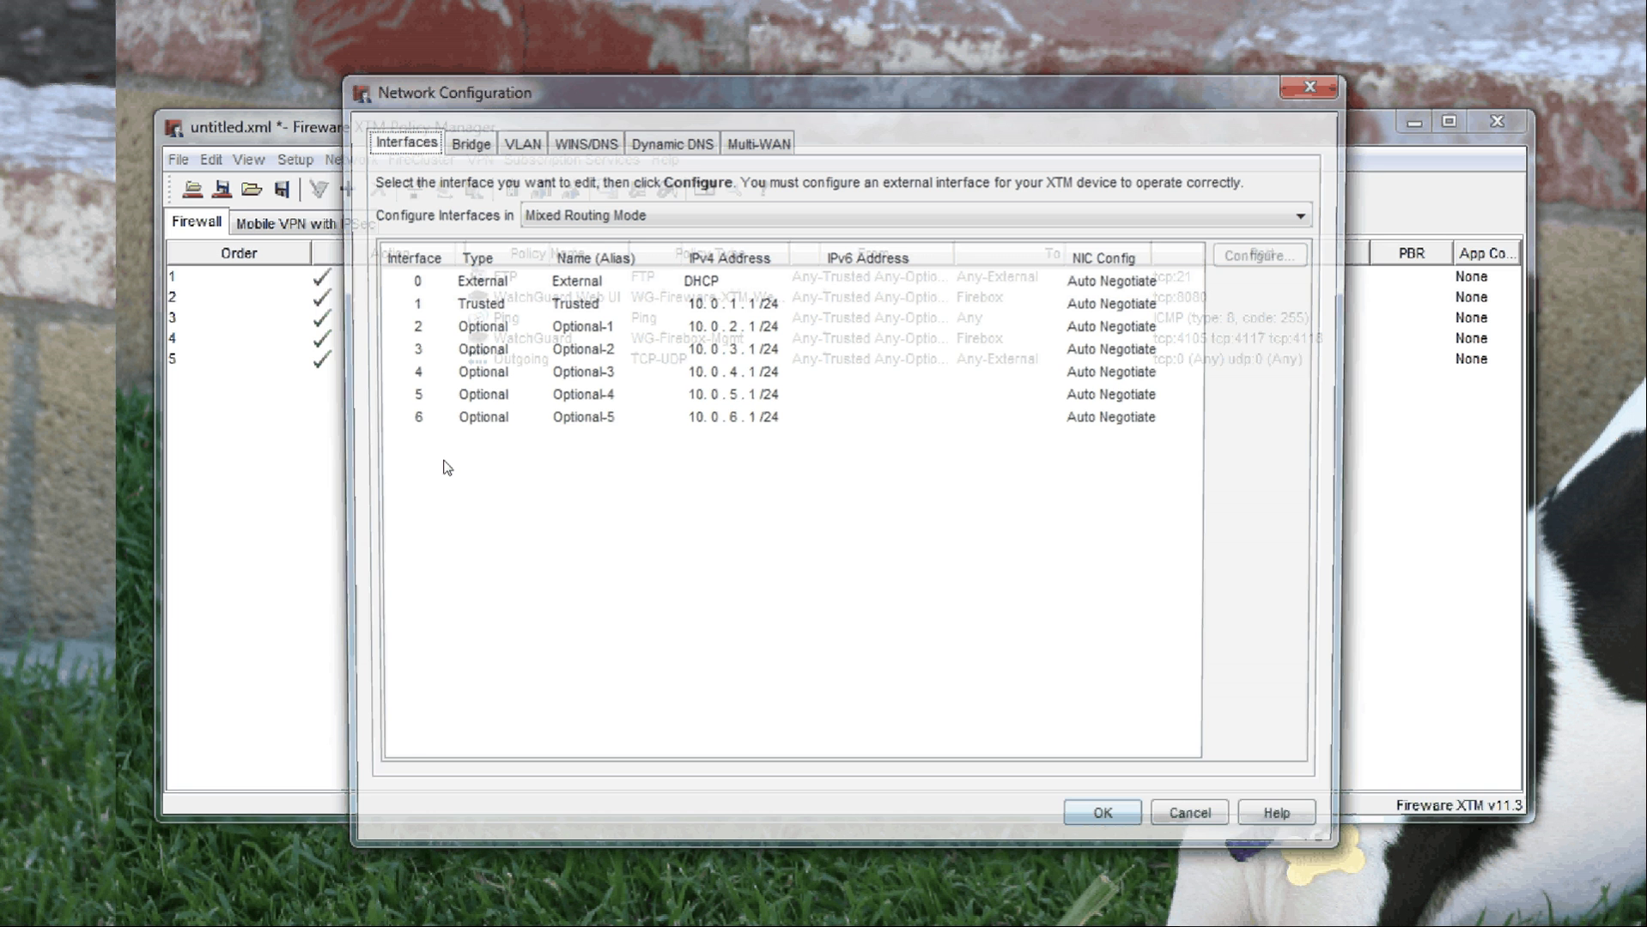
# Open the settings of interface 6 (Optional-5) and set its interface type to External
pyautogui.click(576, 418)
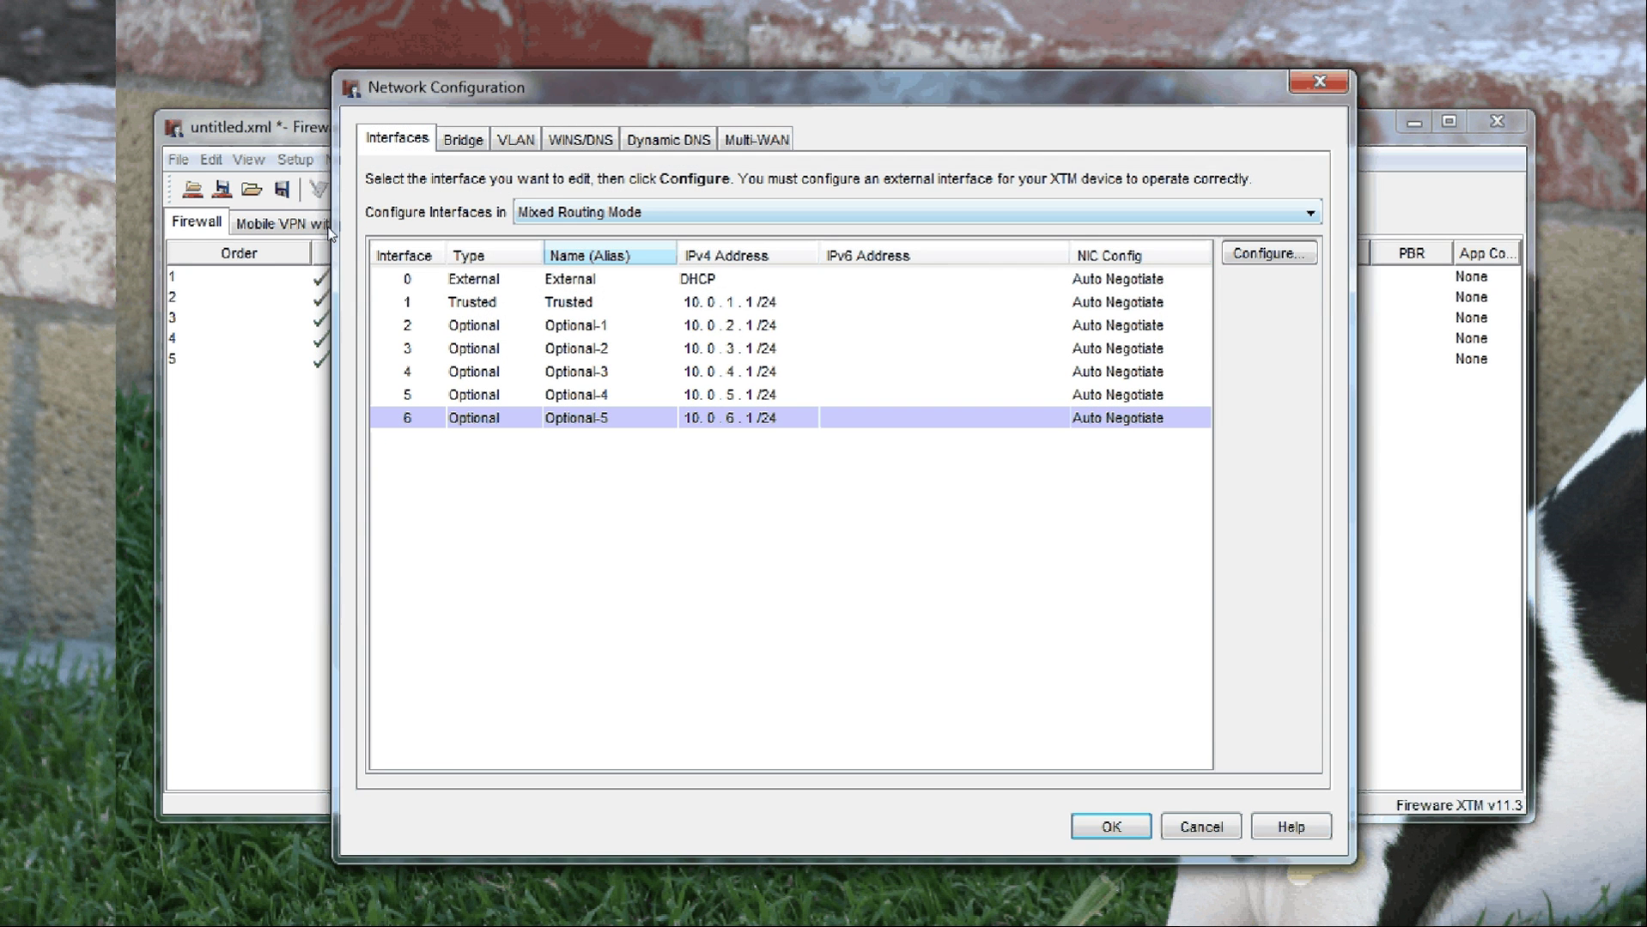
pyautogui.press('Tab')
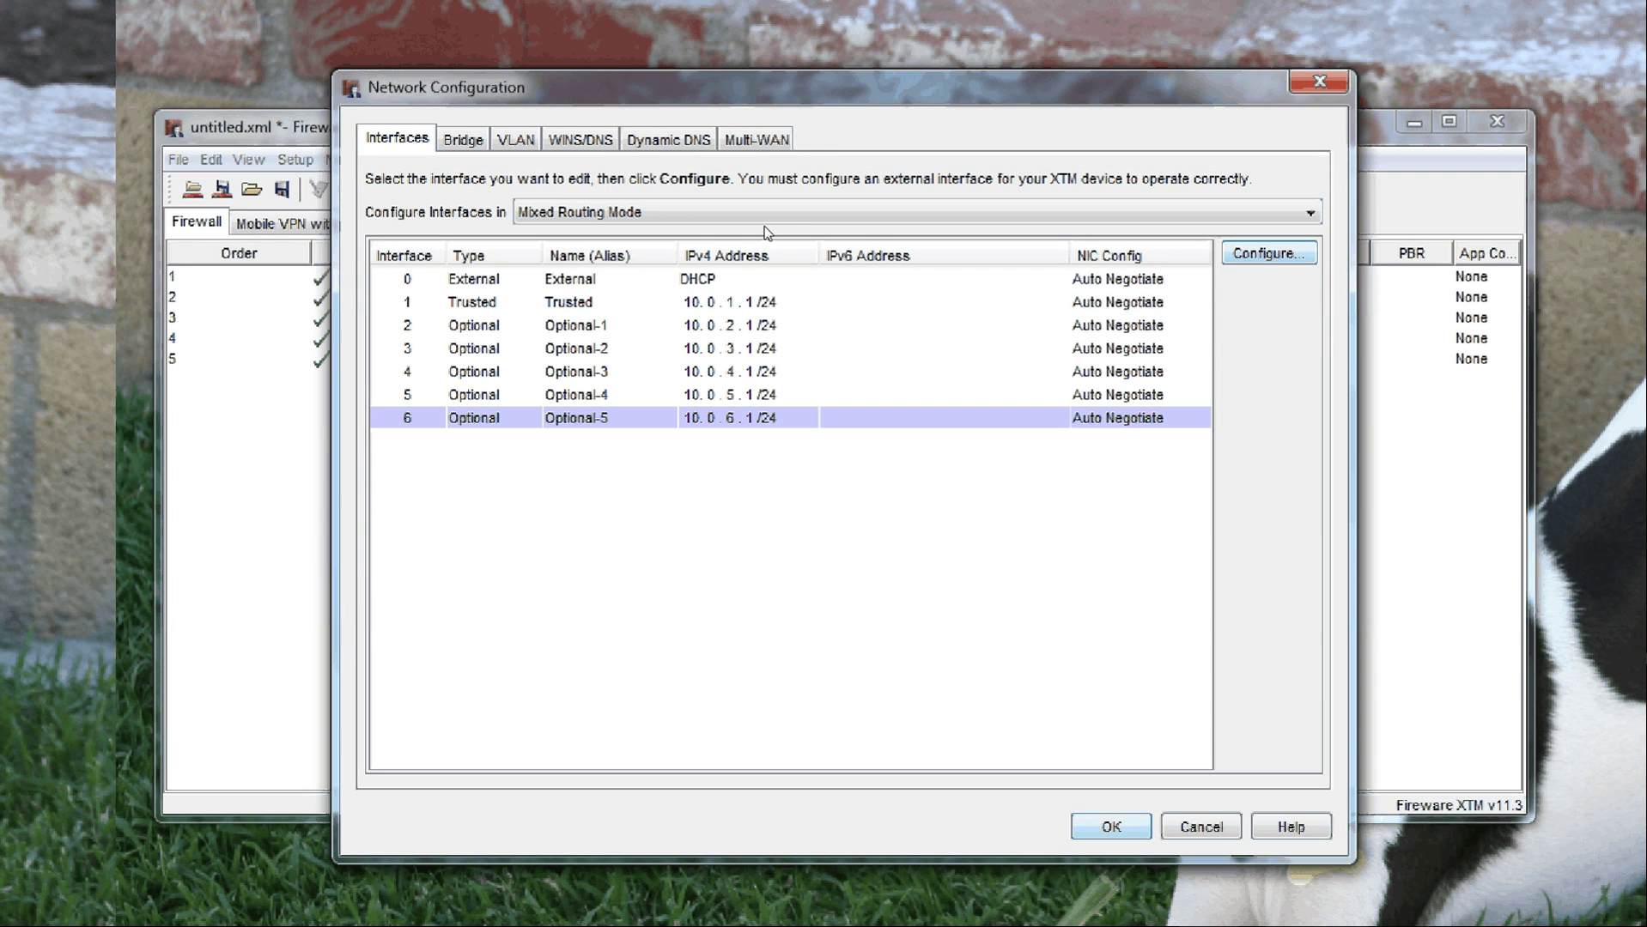
pyautogui.press('Return')
pyautogui.click(1017, 116)
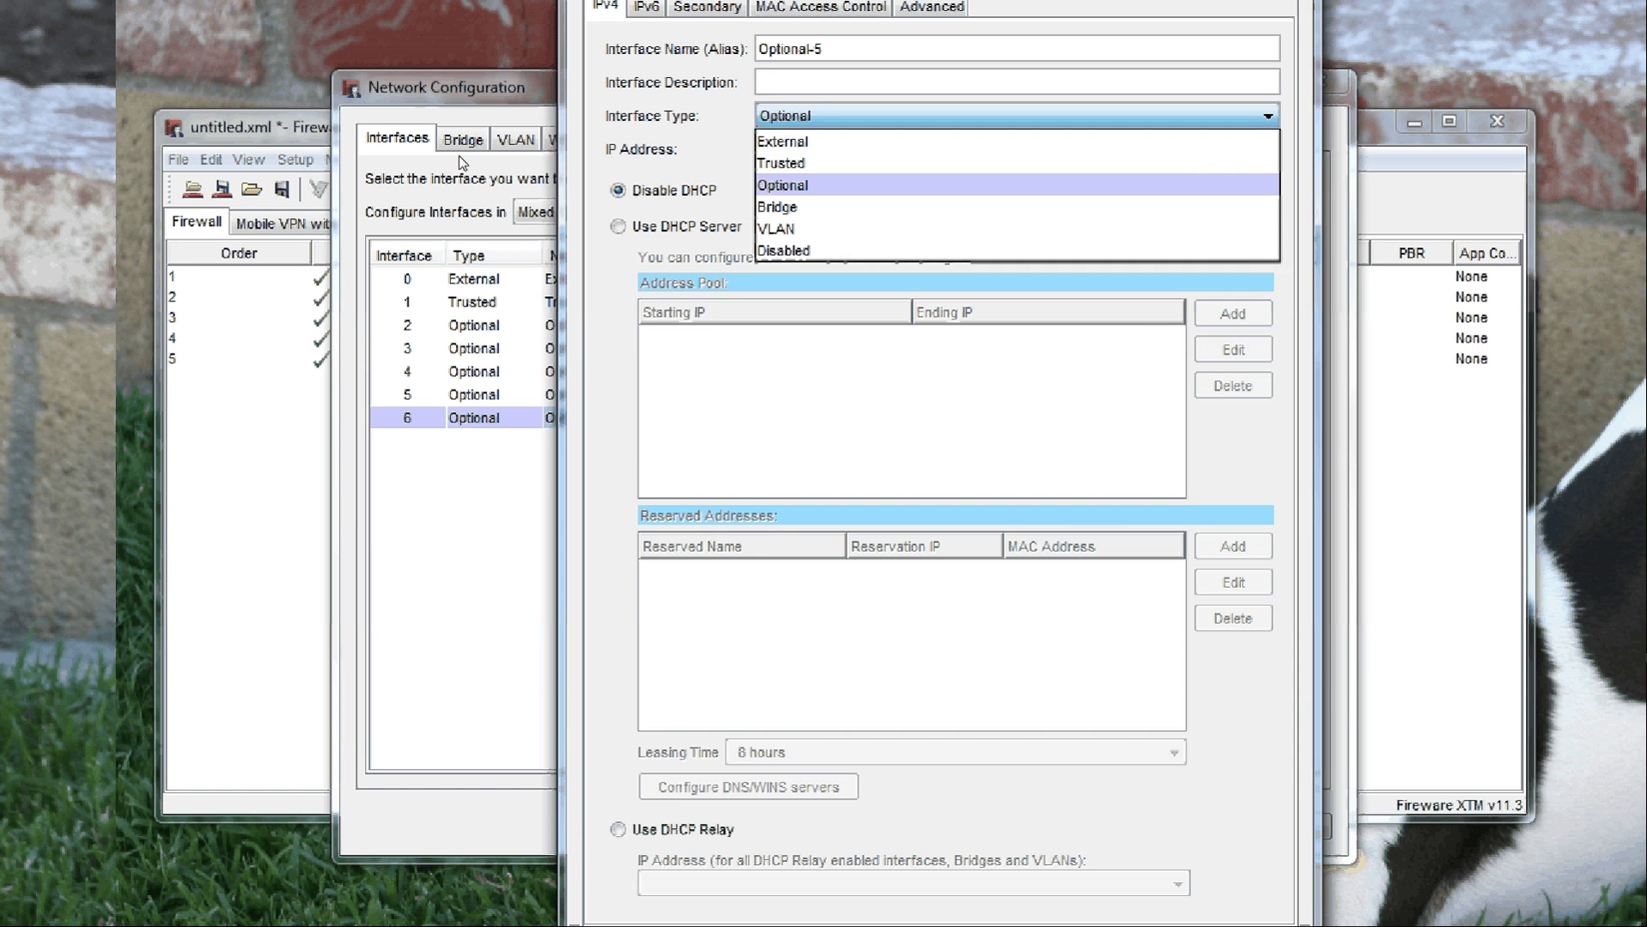
pyautogui.press('Up')
pyautogui.press('Up')
pyautogui.press('Return')
# Rename the interface alias as XO Communication
pyautogui.hotkey('shift', 'Tab')
pyautogui.hotkey('shift', 'Tab')
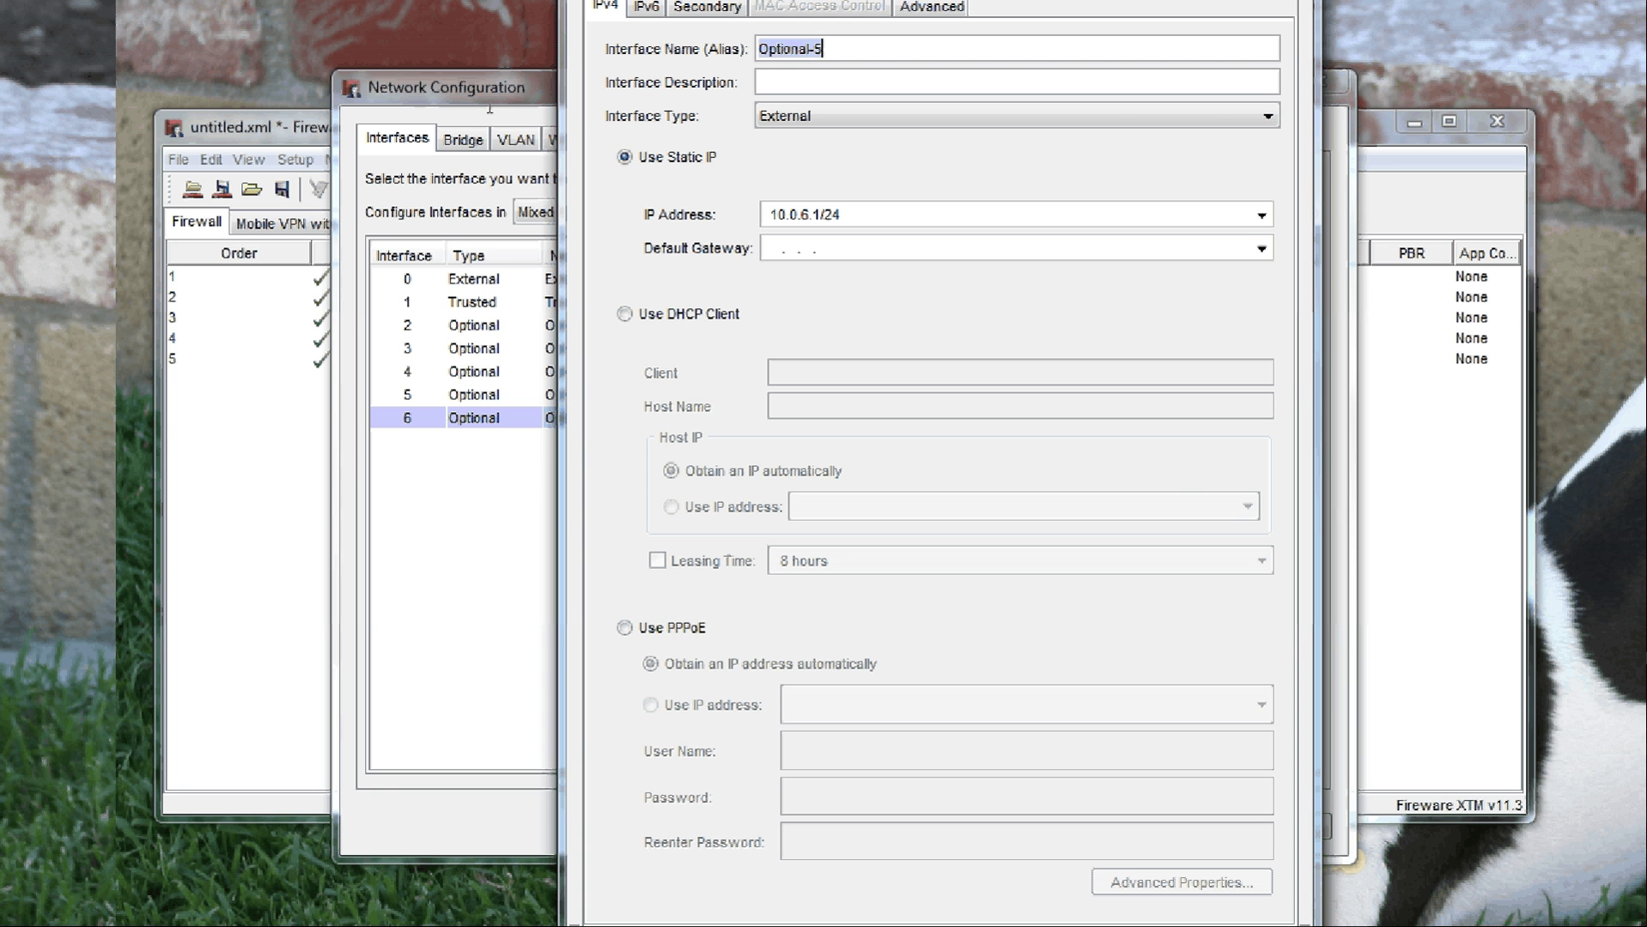
pyautogui.write('X0')
pyautogui.write(' Co')
pyautogui.write('omunict')
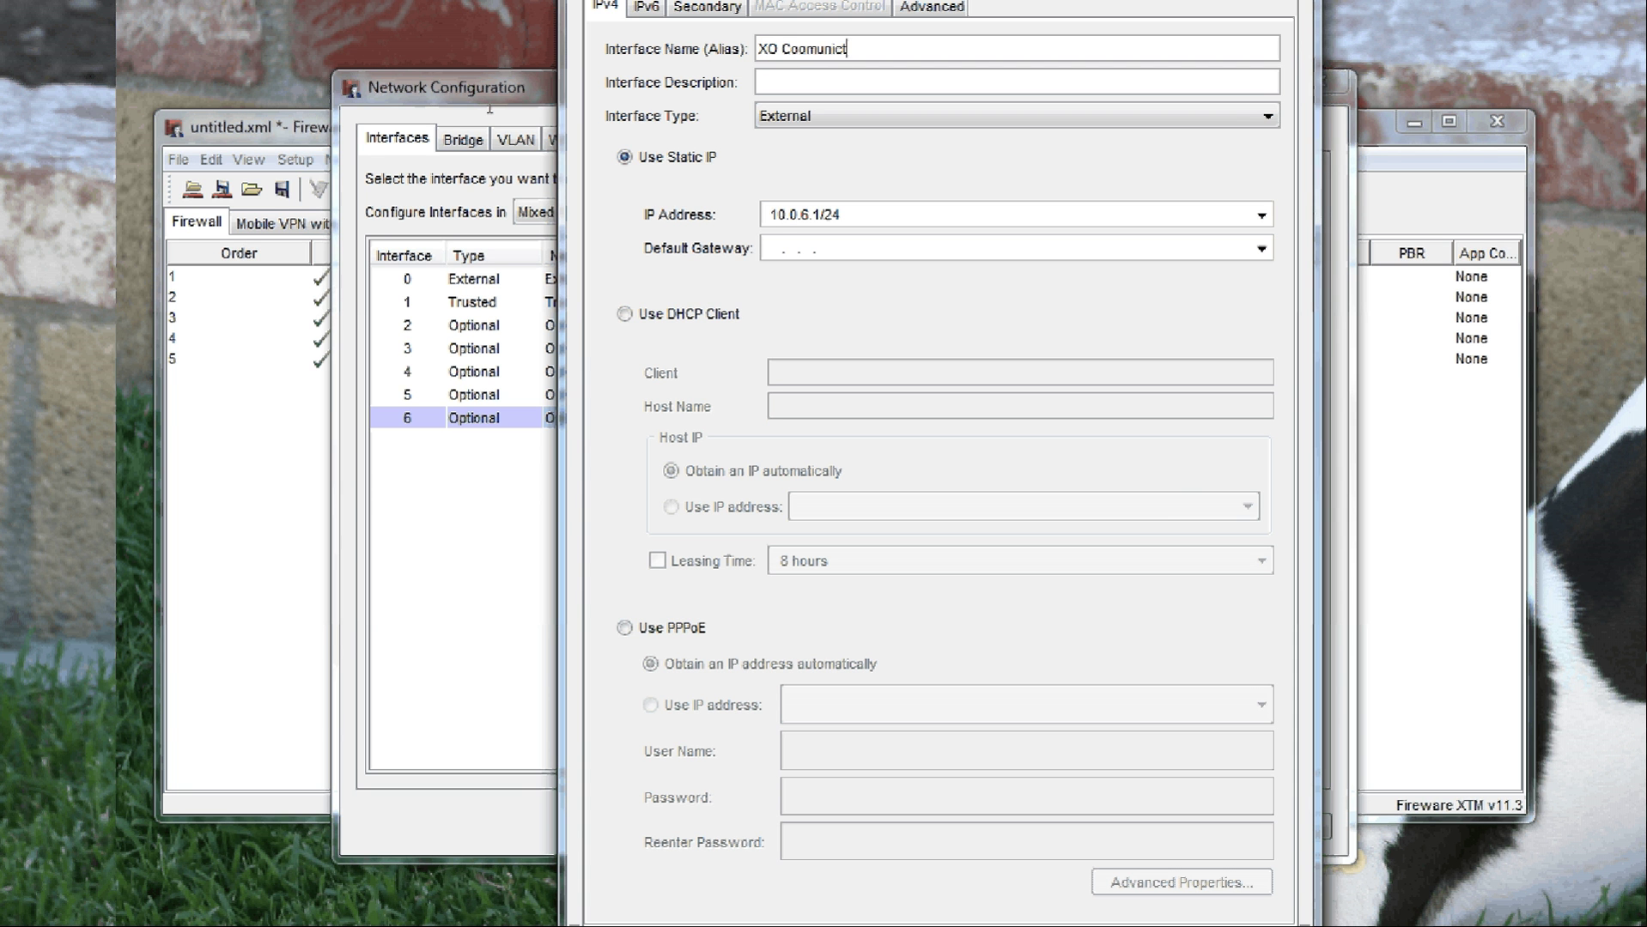
pyautogui.write('ion')
pyautogui.press('BackSpace')
pyautogui.write('m')
pyautogui.press('Right')
pyautogui.press('Right')
pyautogui.press('Right')
pyautogui.write('a')
pyautogui.press('Tab')
pyautogui.press('Tab')
pyautogui.press('Tab')
pyautogui.click(510, 211)
pyautogui.moveTo(504, 218); pyautogui.dragTo(399, 213)
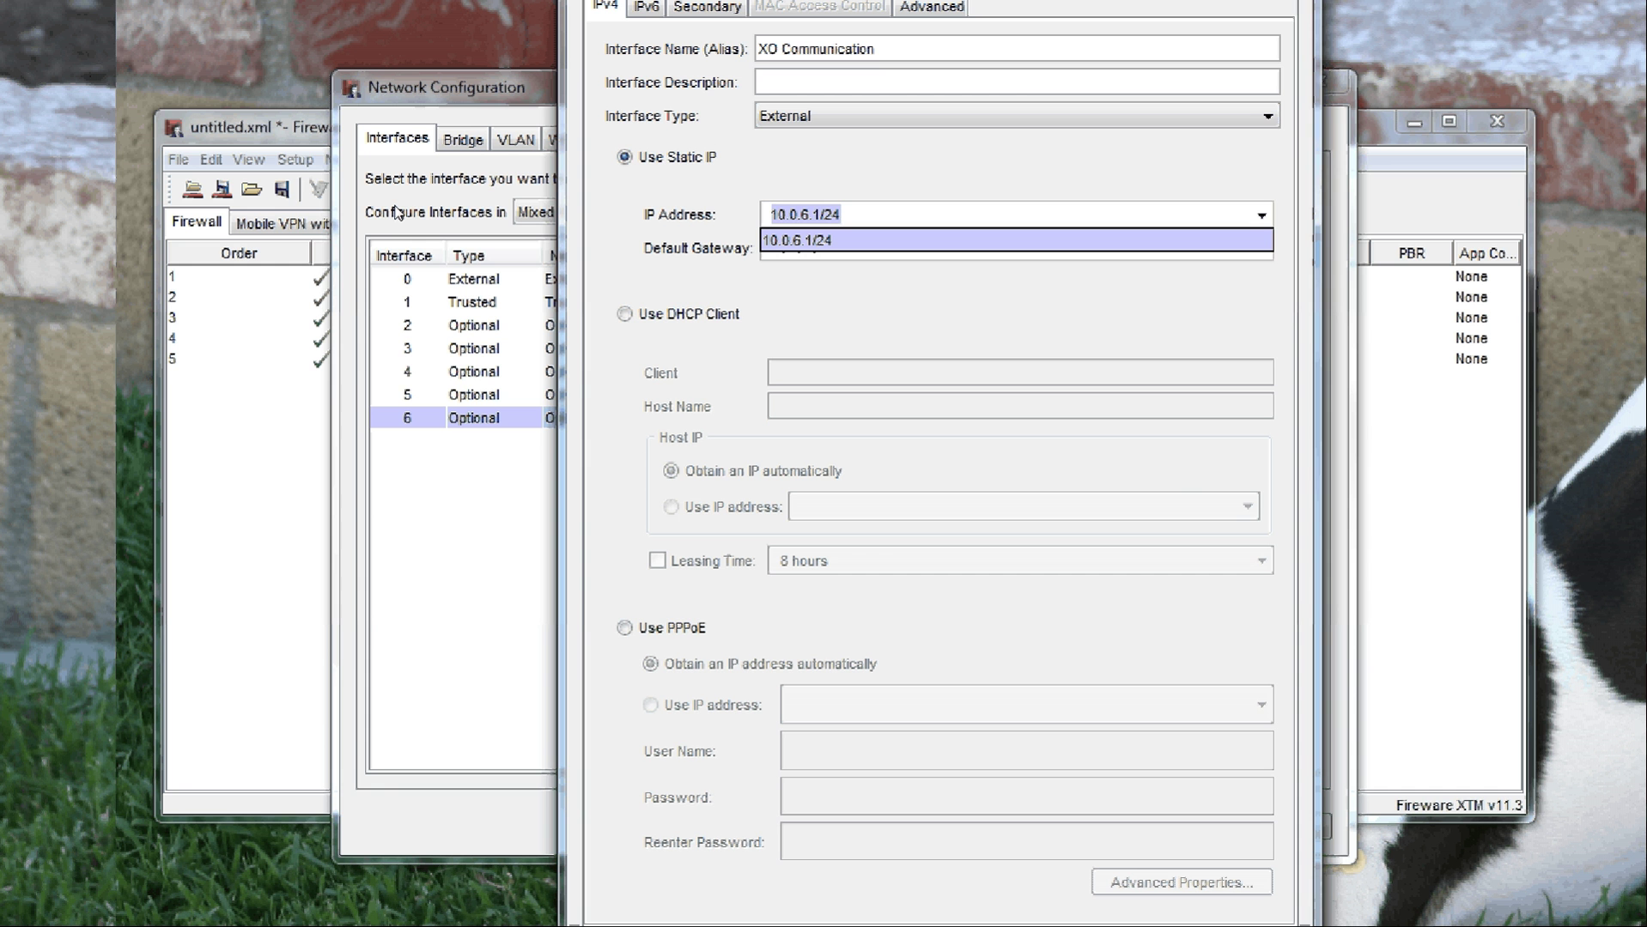
pyautogui.write('71.9.125.11')
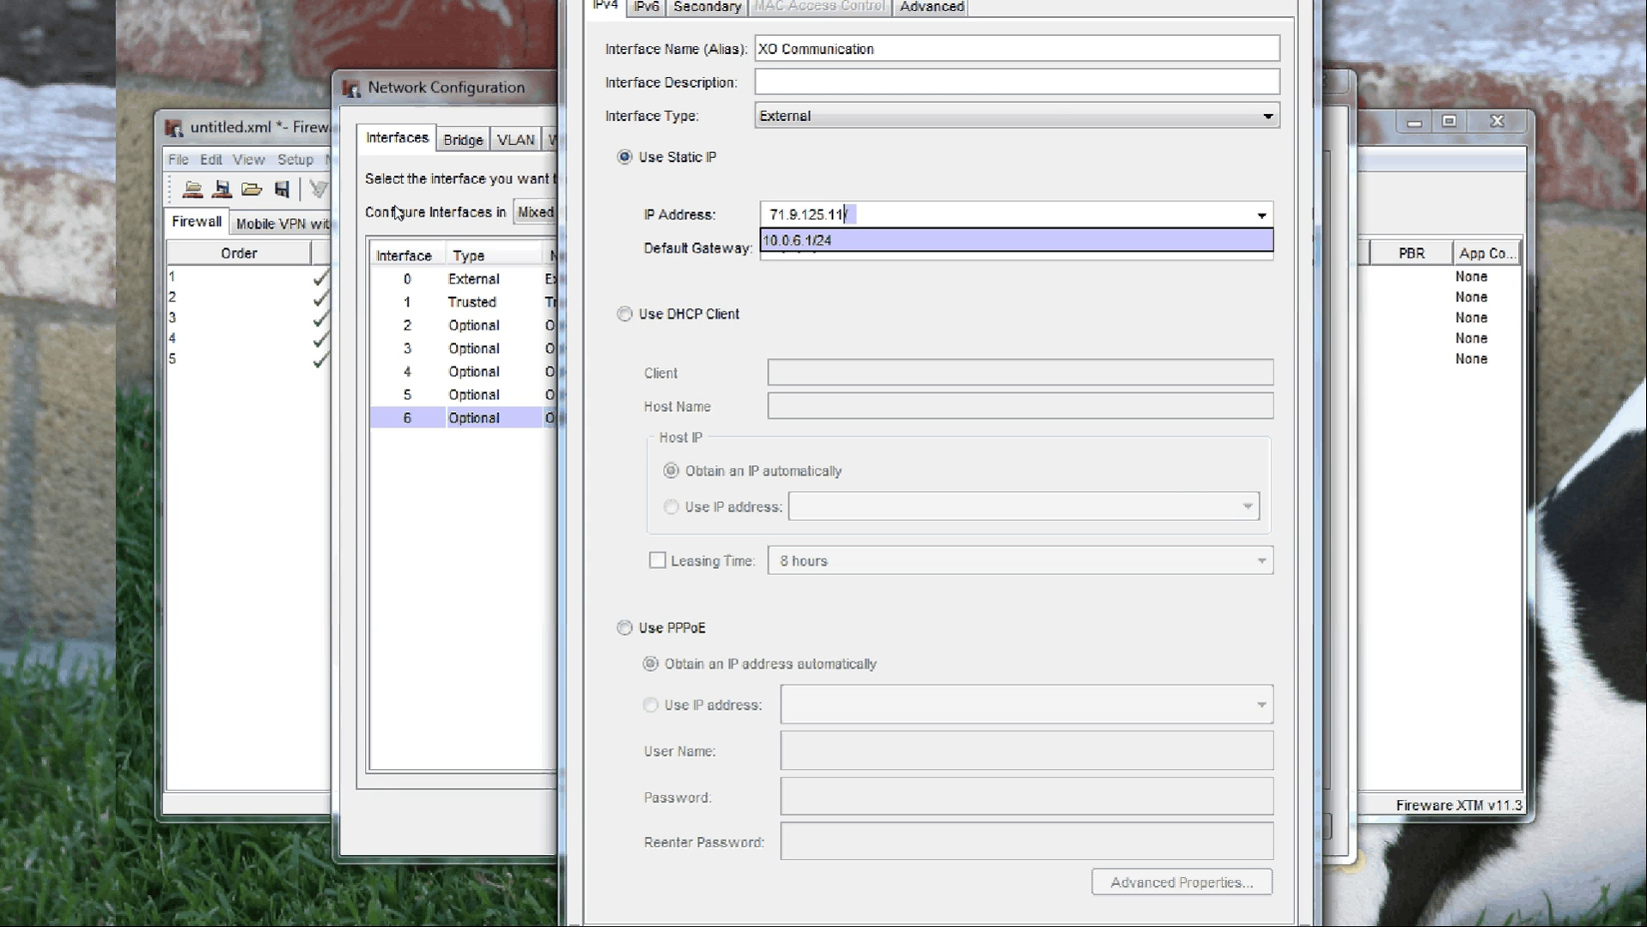
pyautogui.write('7/29')
pyautogui.press('Tab')
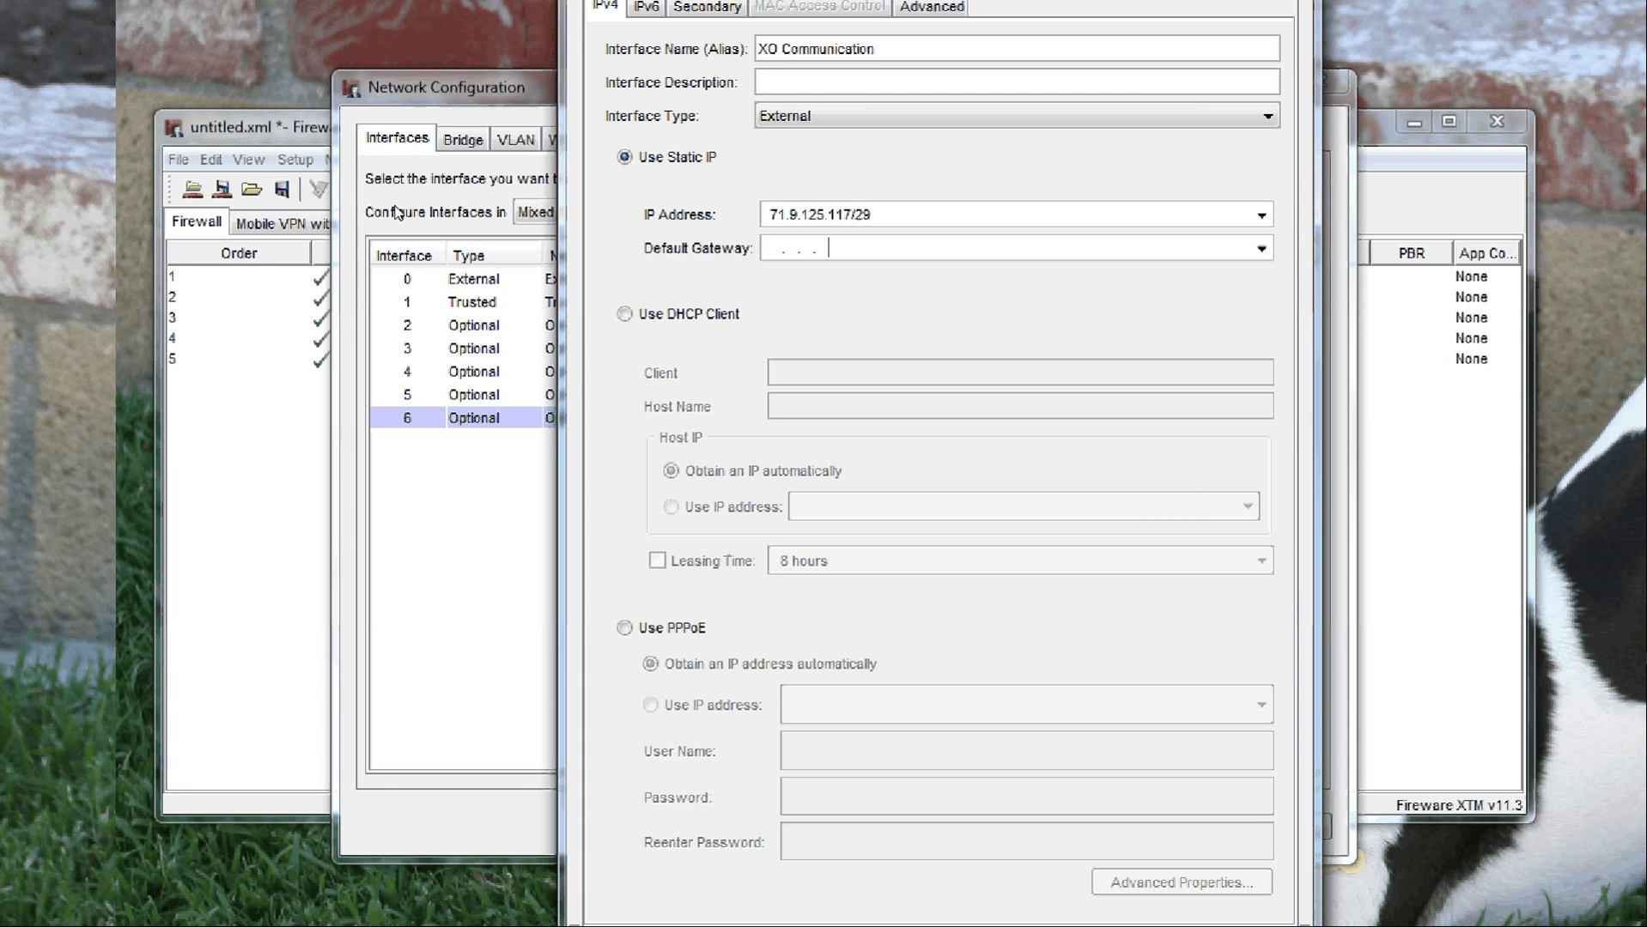
pyautogui.write('71')
pyautogui.press('BackSpace')
pyautogui.write('.9.125.118')
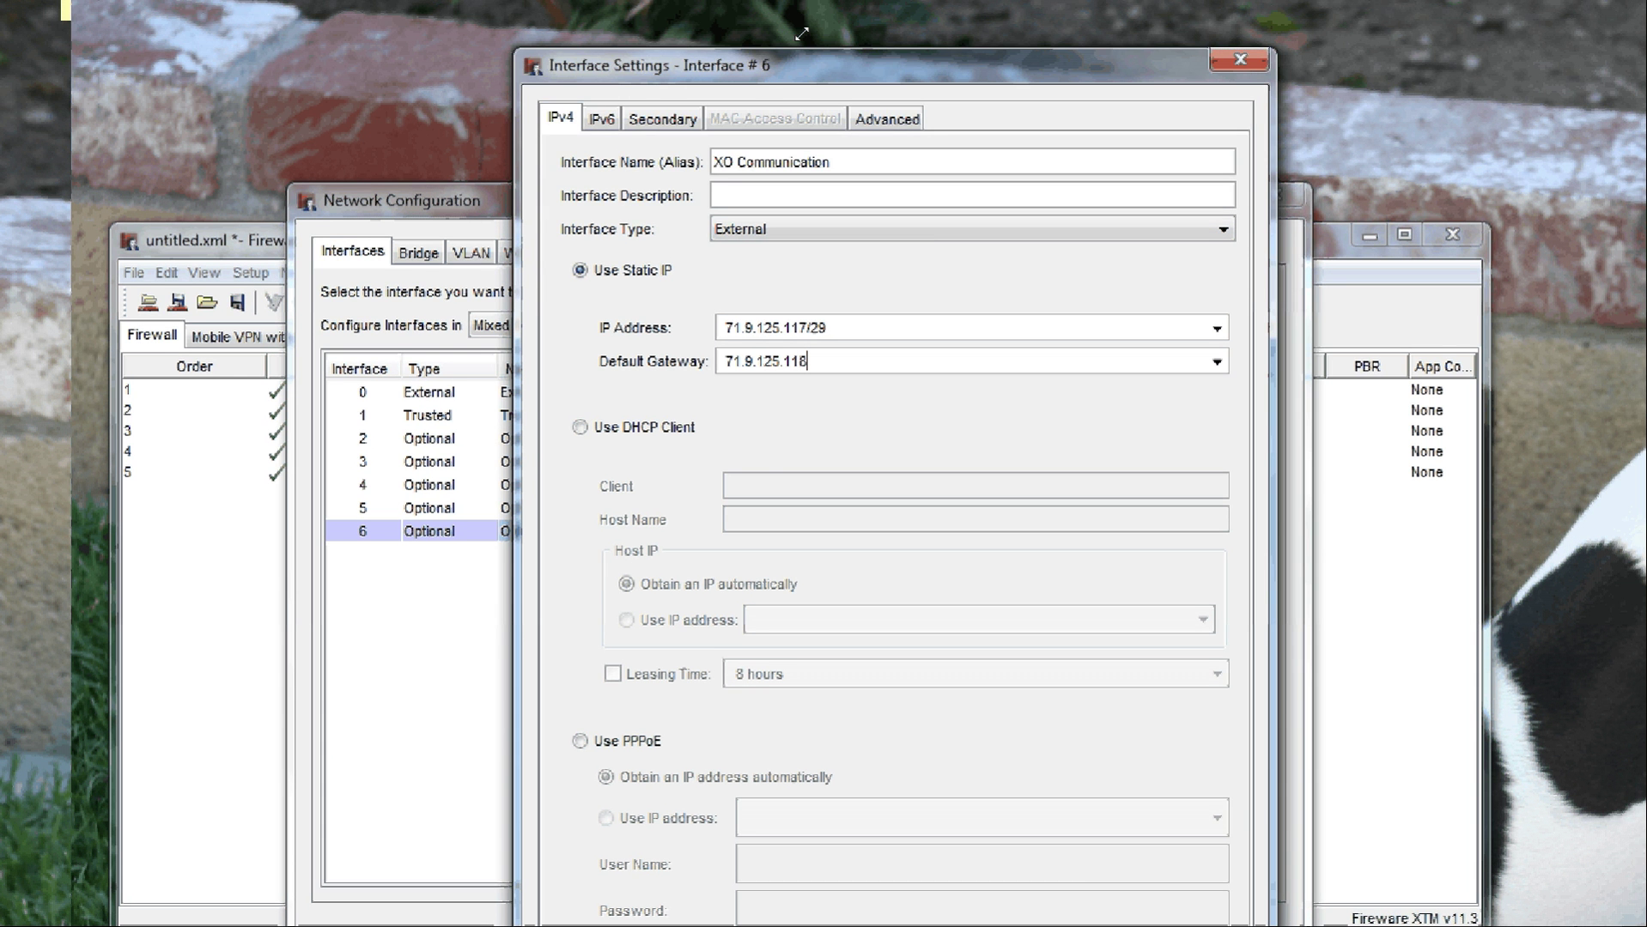
pyautogui.moveTo(802, 34); pyautogui.dragTo(696, 130)
pyautogui.moveTo(687, 197); pyautogui.dragTo(644, 19)
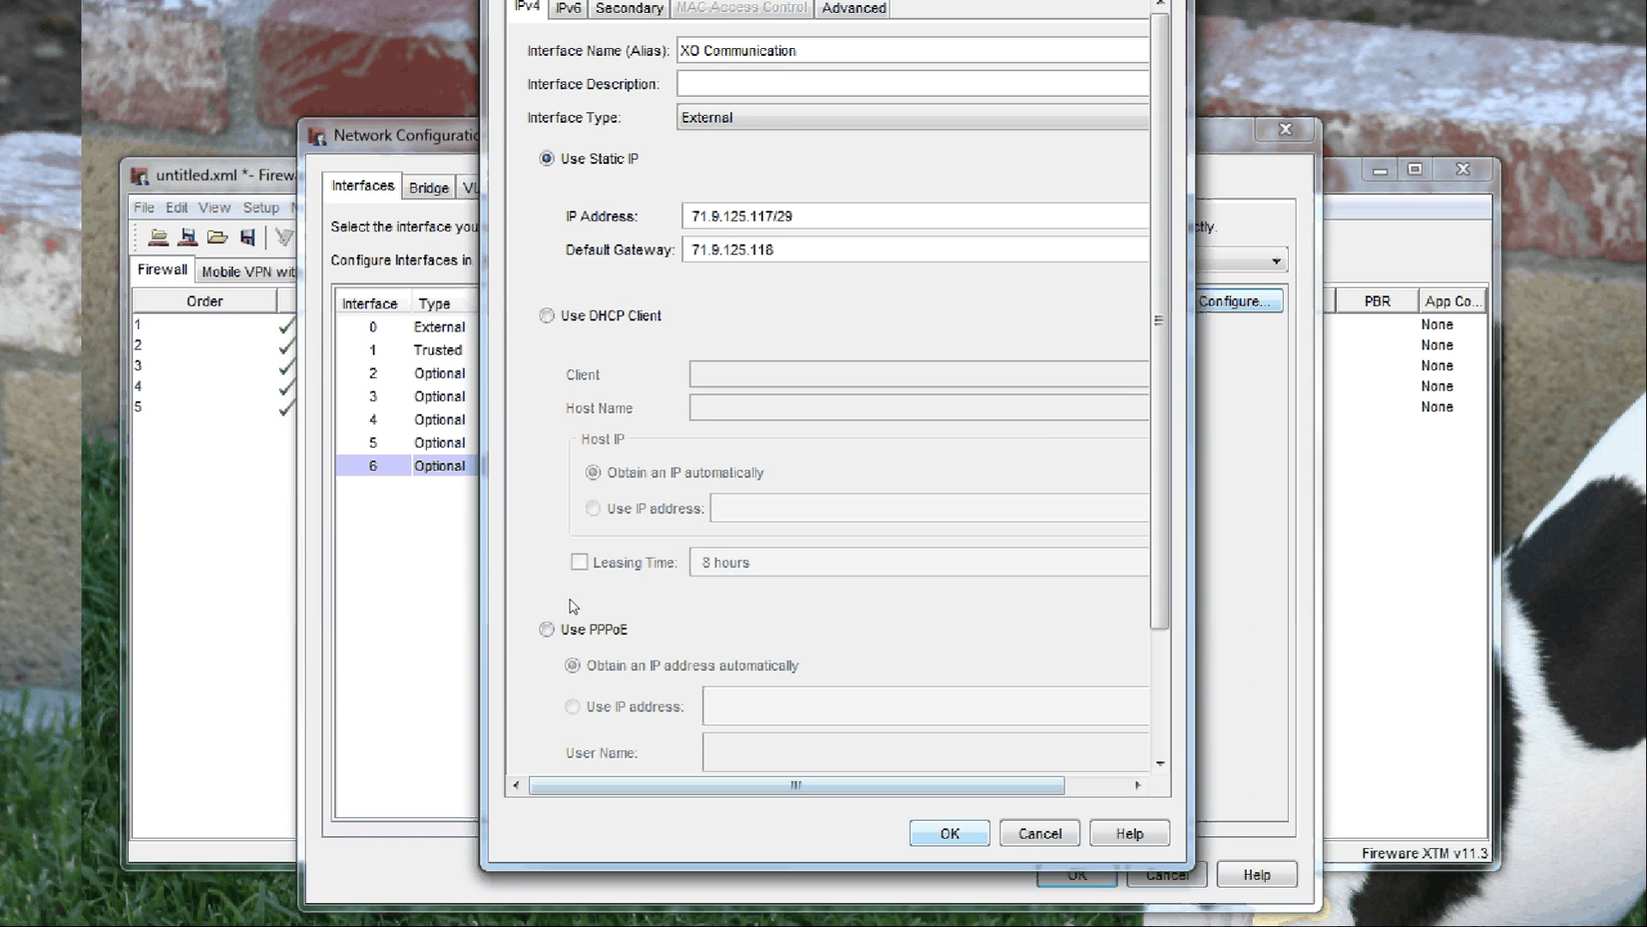
pyautogui.press('Return')
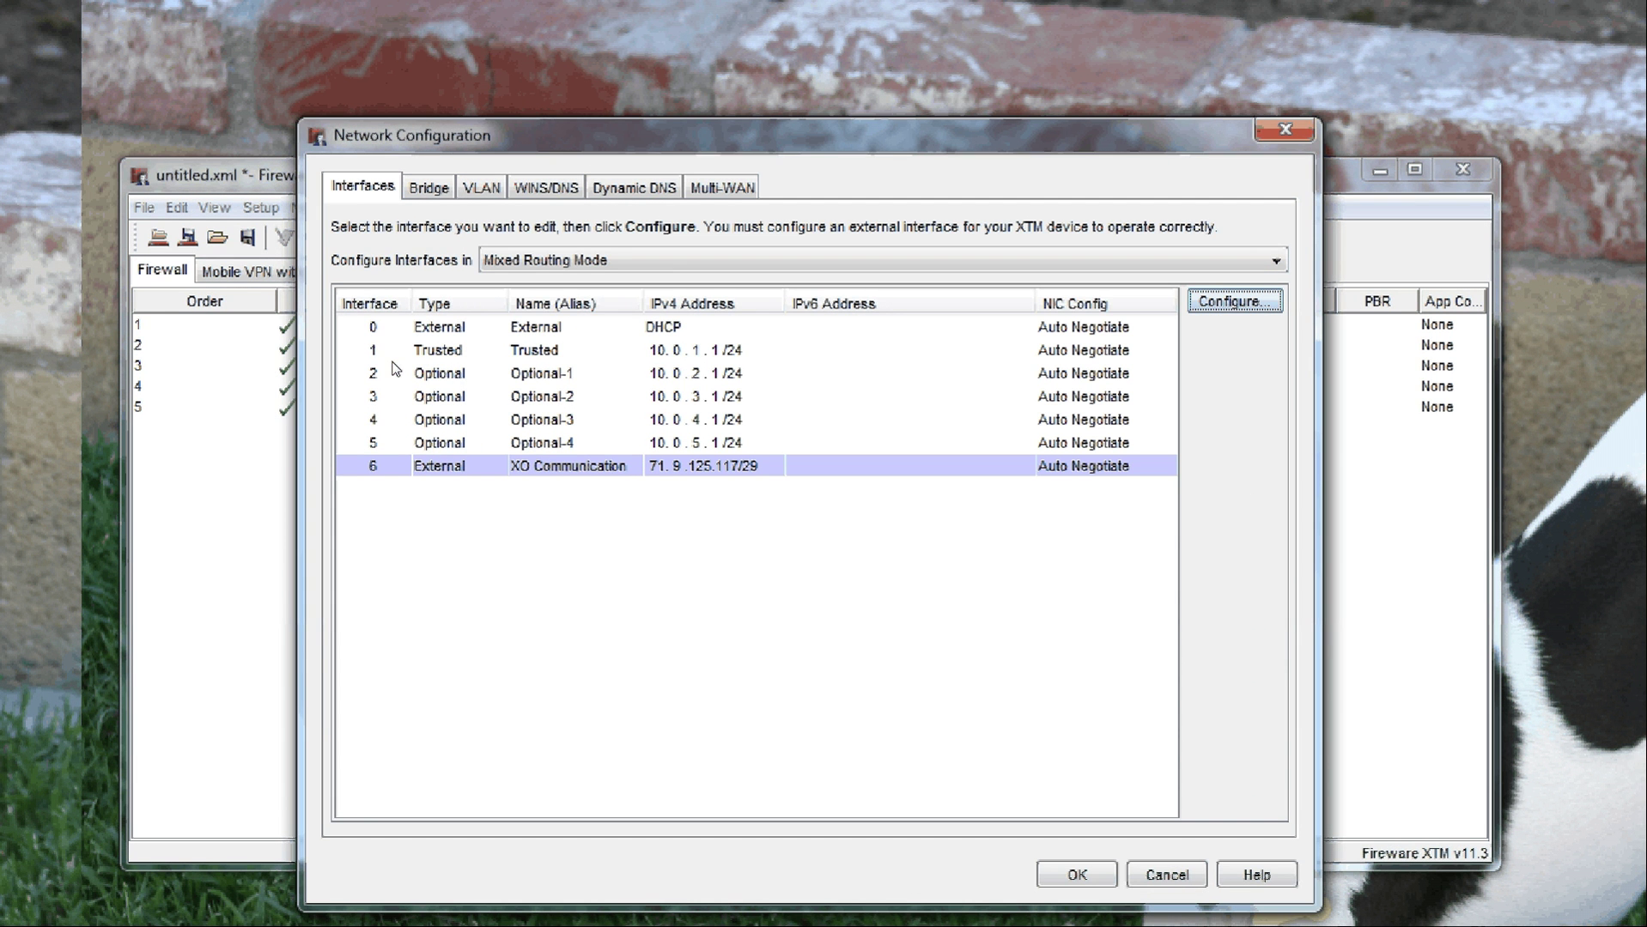
# Go through the available multi-WAN routing methods and choose Round-robin
pyautogui.click(721, 187)
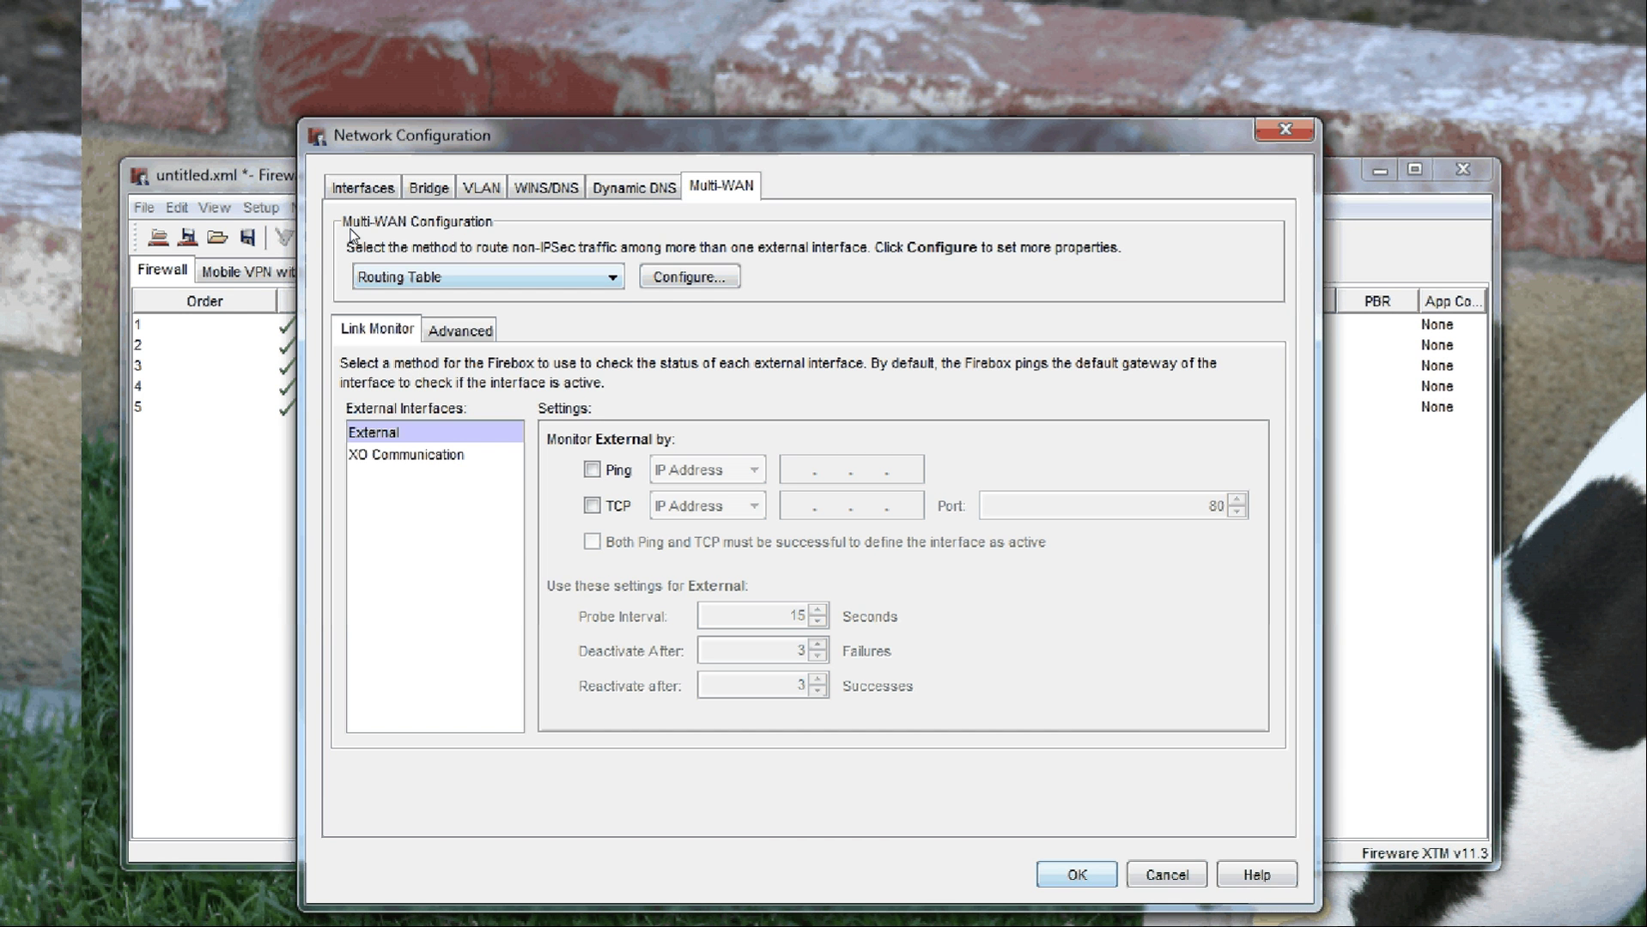
pyautogui.click(386, 277)
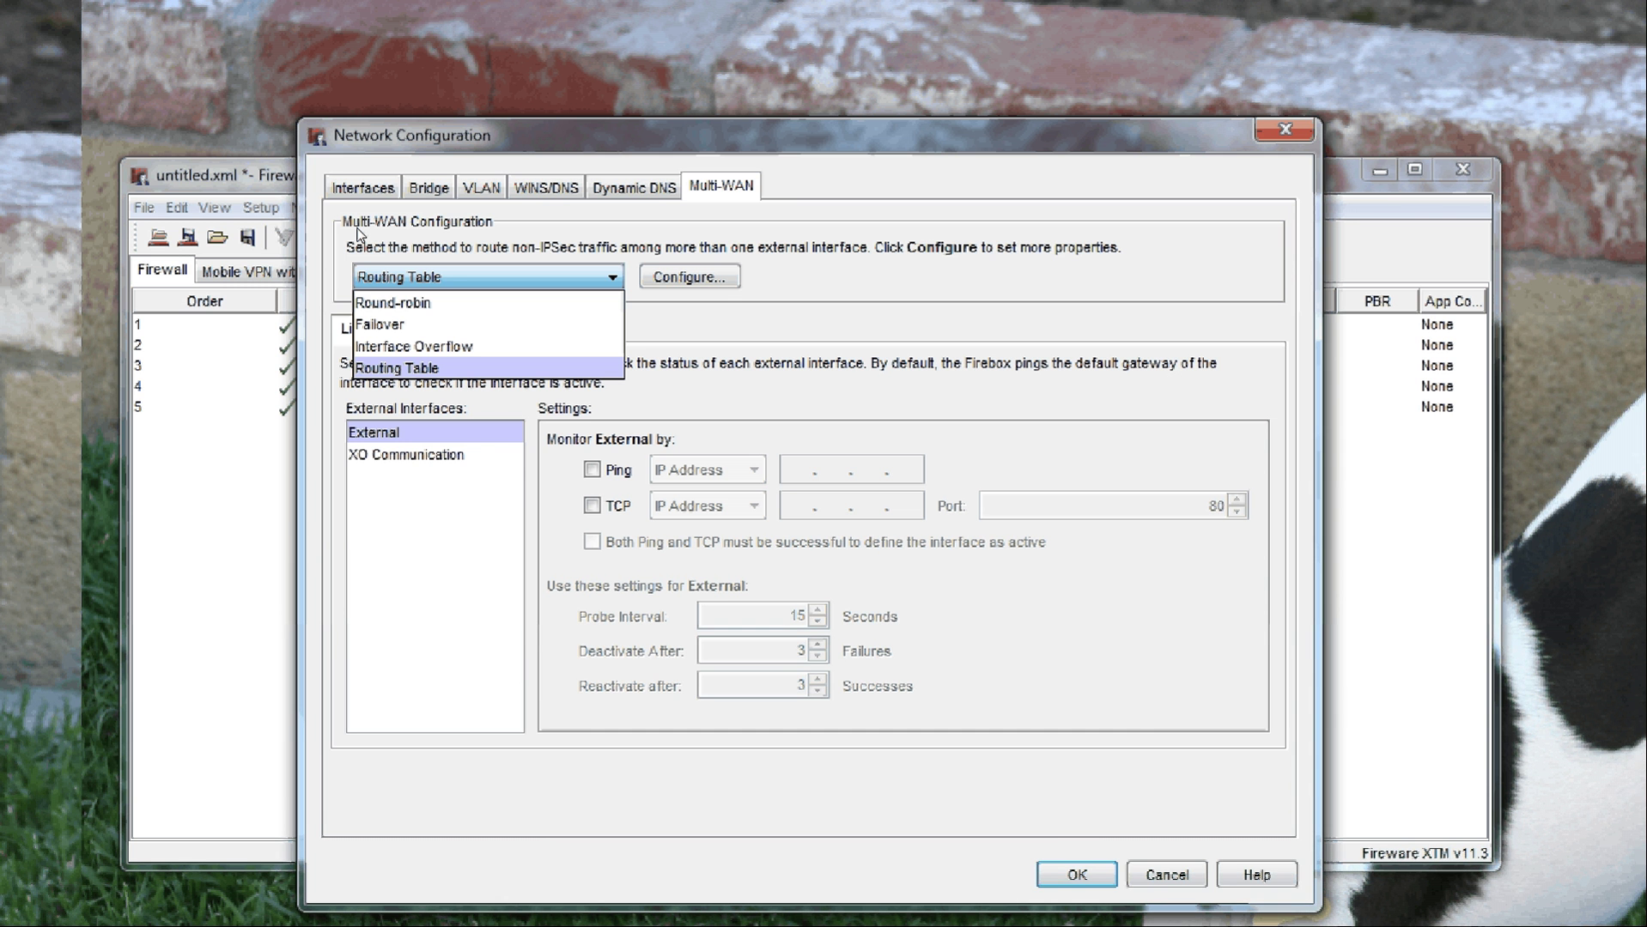
pyautogui.press('Up')
pyautogui.press('Up')
pyautogui.press('Up')
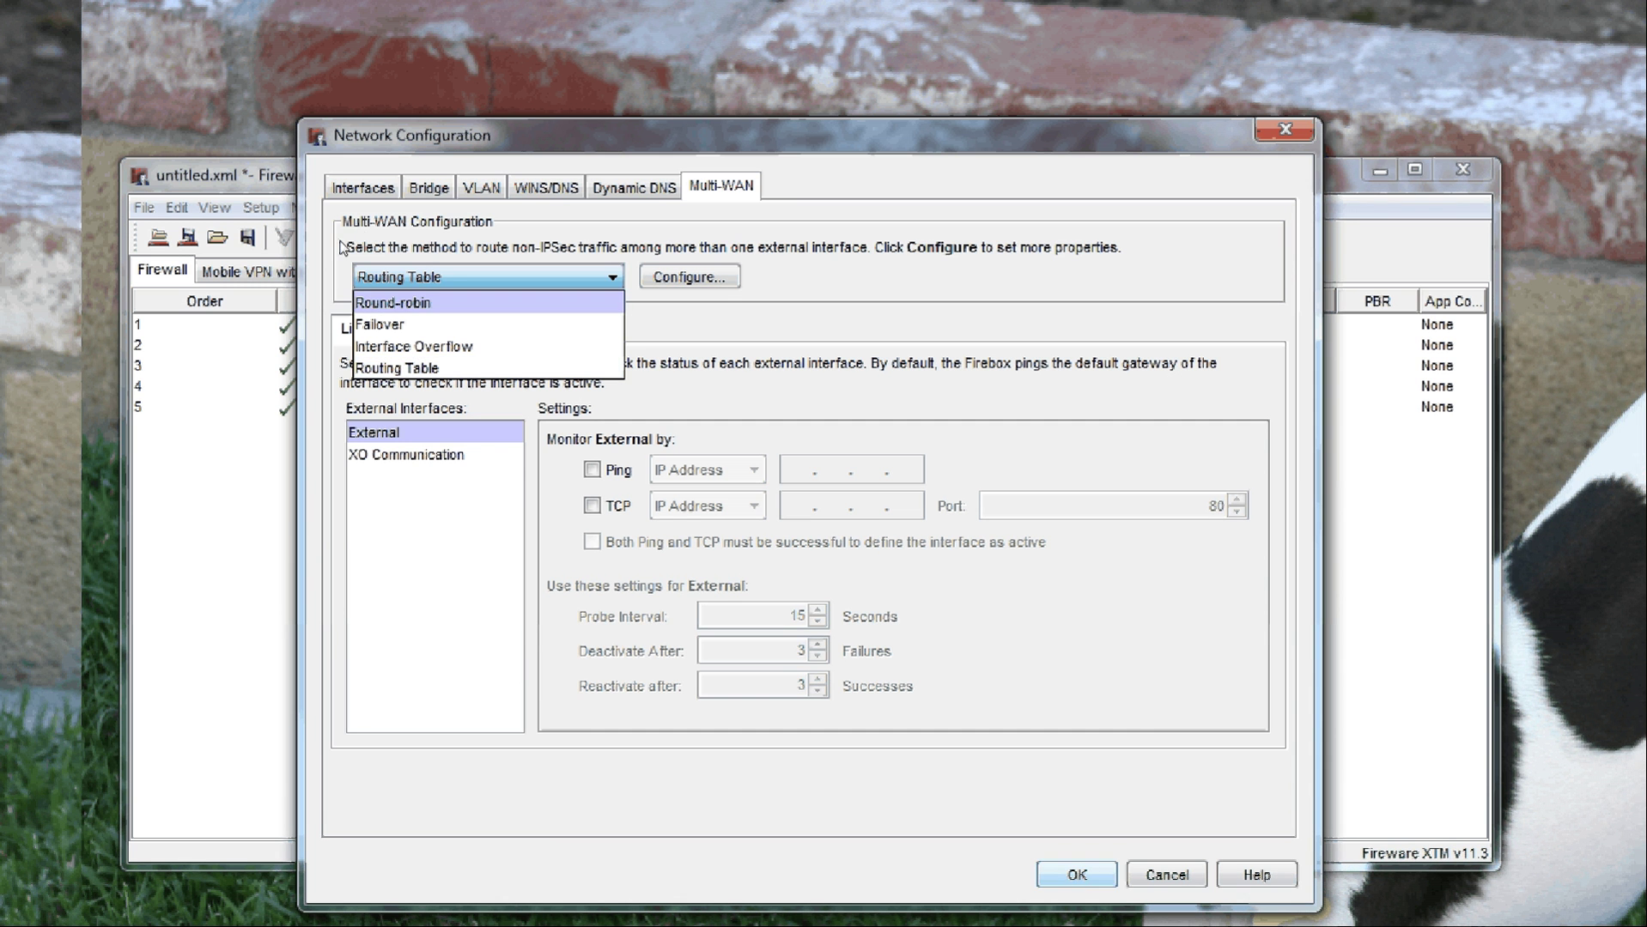
pyautogui.press('Down')
pyautogui.press('Down')
pyautogui.press('Up')
pyautogui.press('Up')
pyautogui.press('Down')
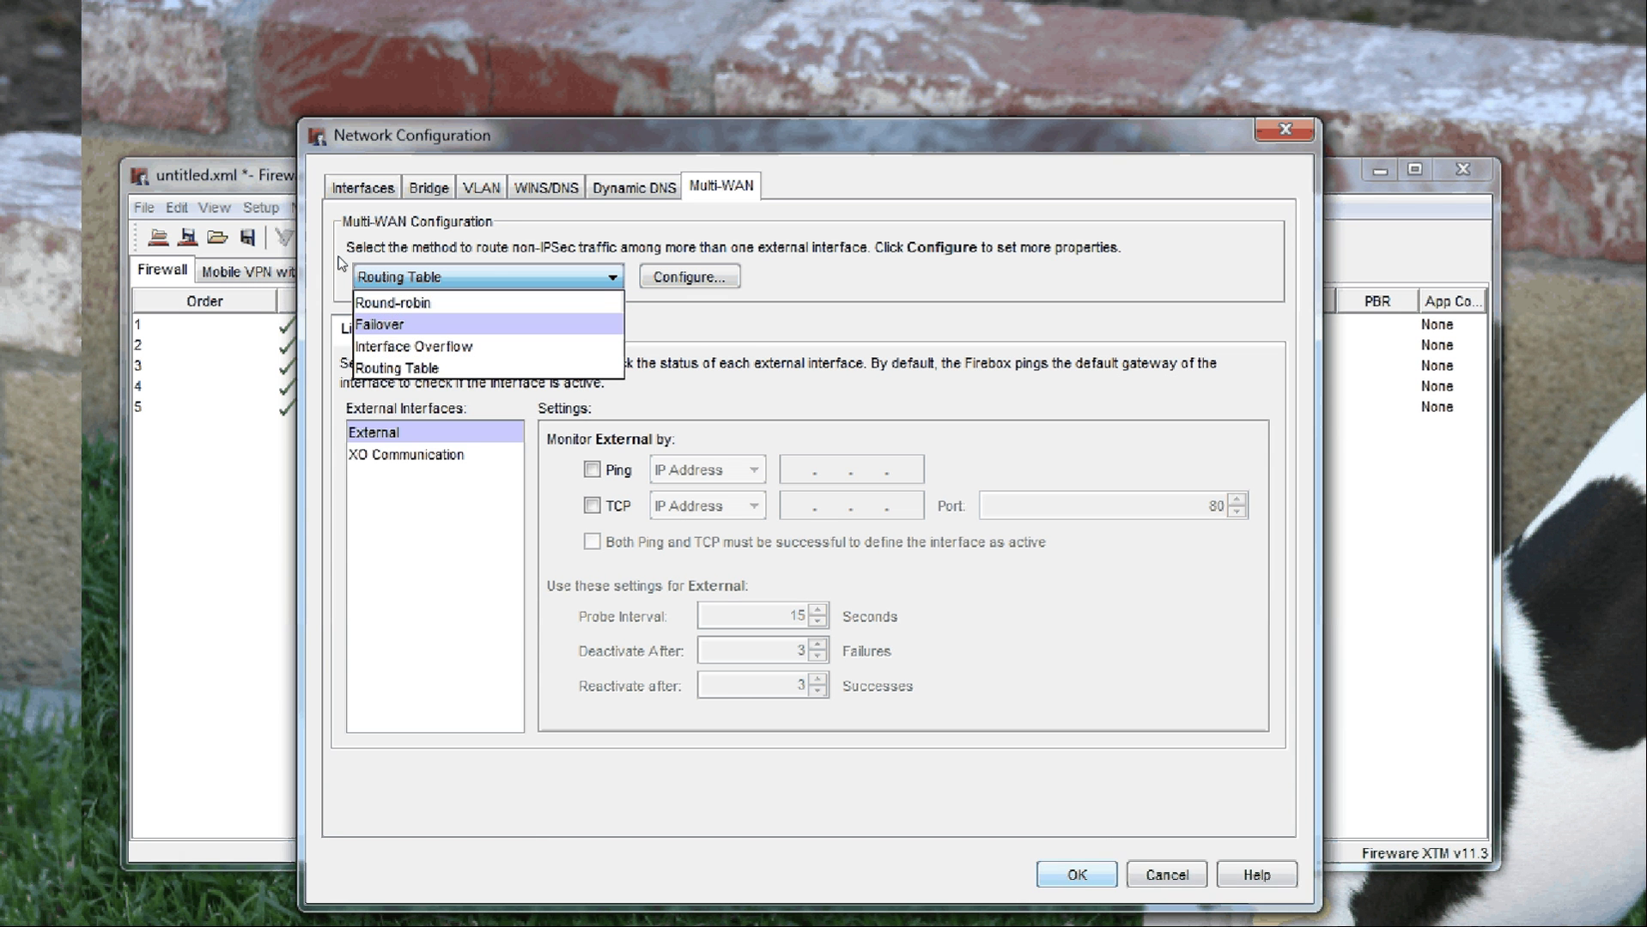
pyautogui.press('Up')
pyautogui.press('Return')
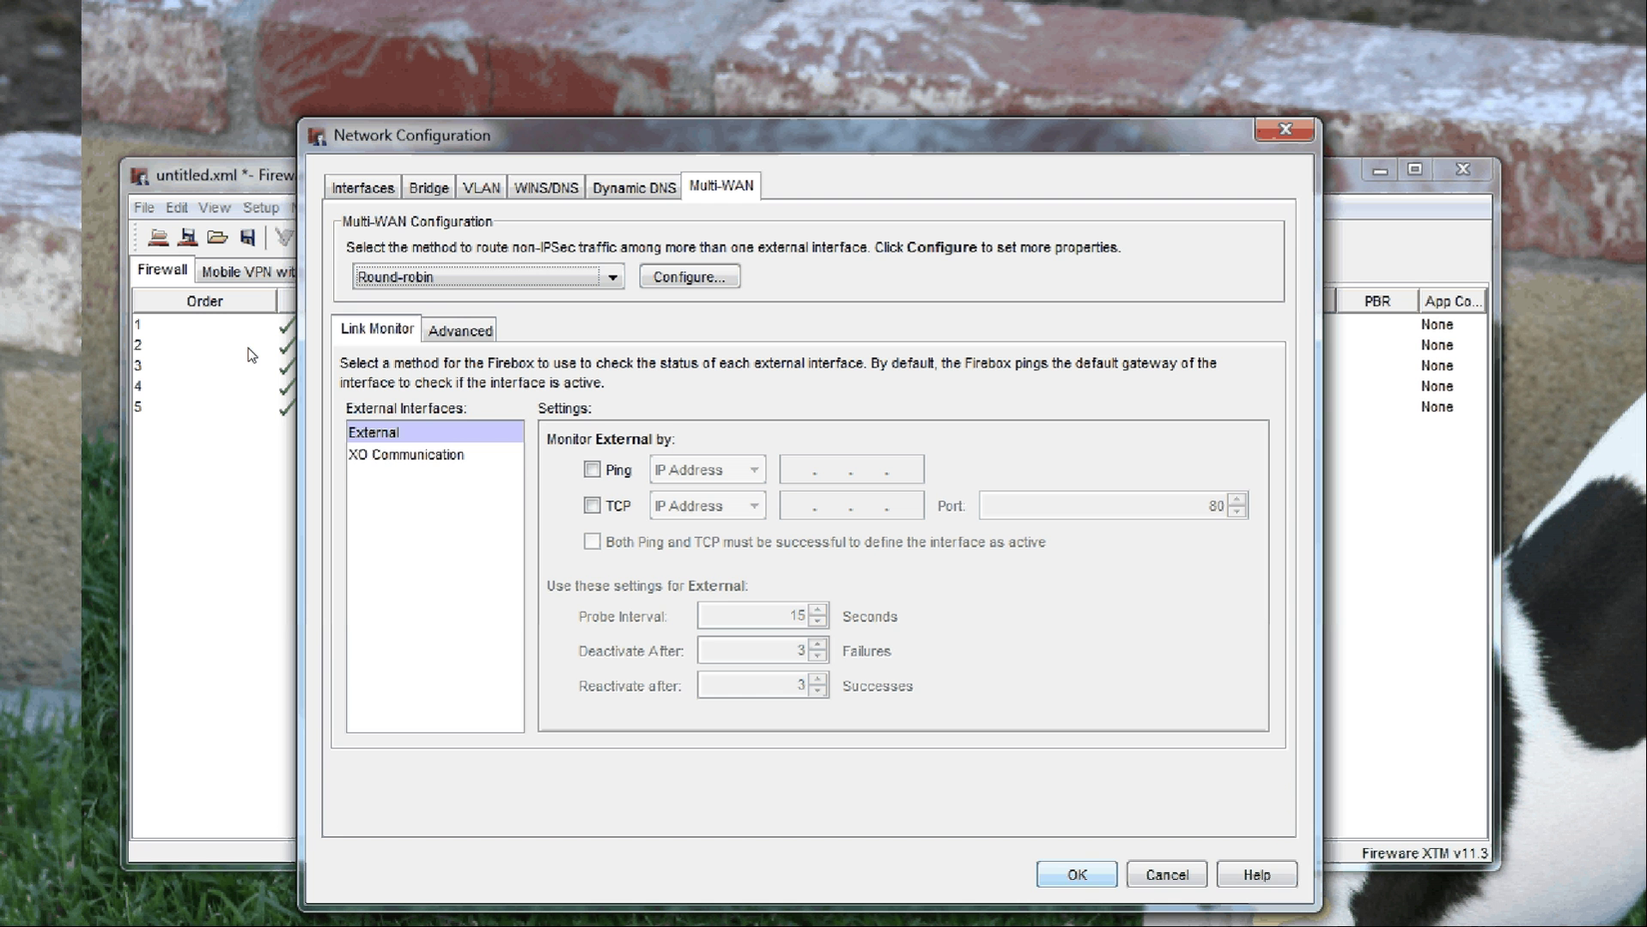
# Set the multi-WAN method to Failover and review the link monitor settings of External and XO Communication
pyautogui.click(406, 455)
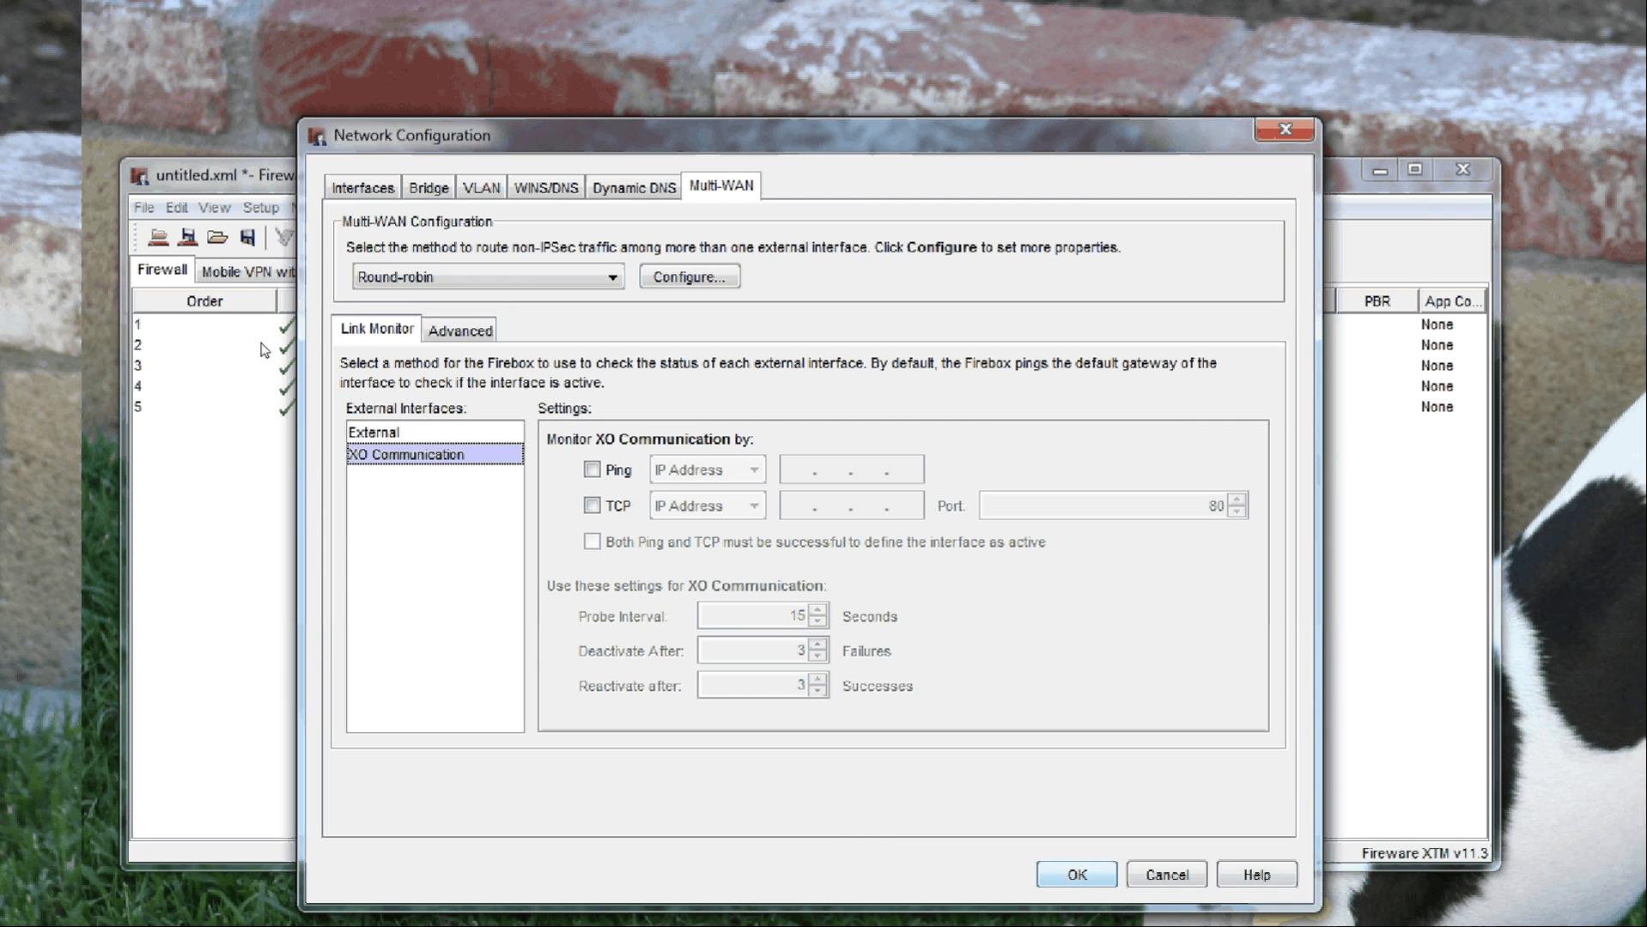
pyautogui.press('Up')
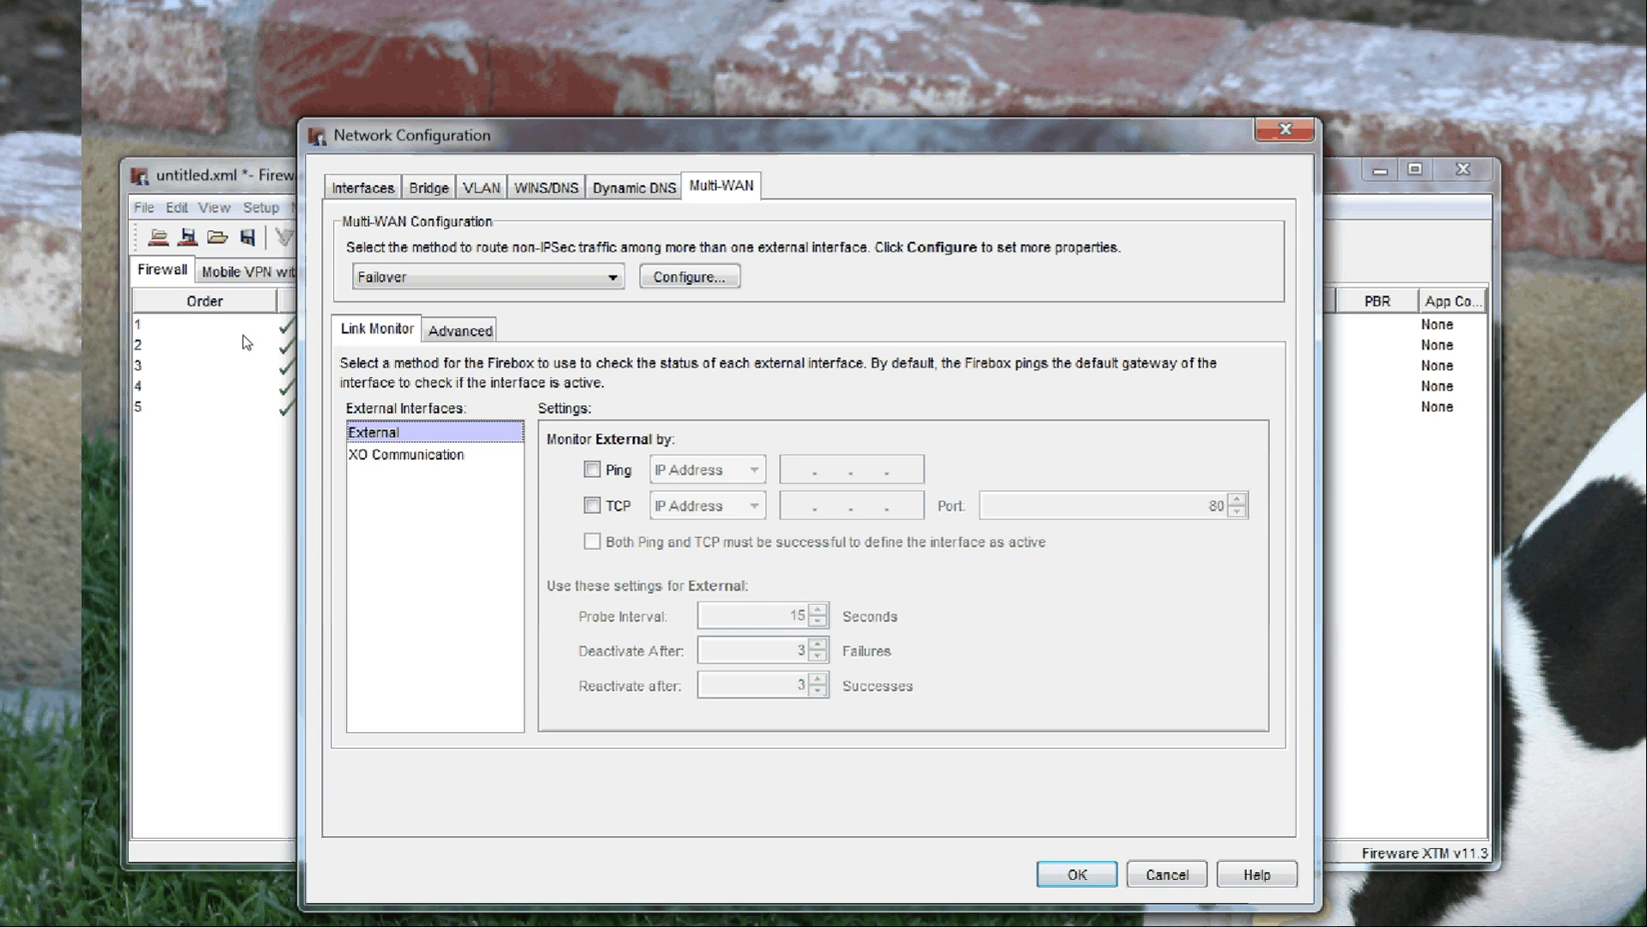
pyautogui.press('Down')
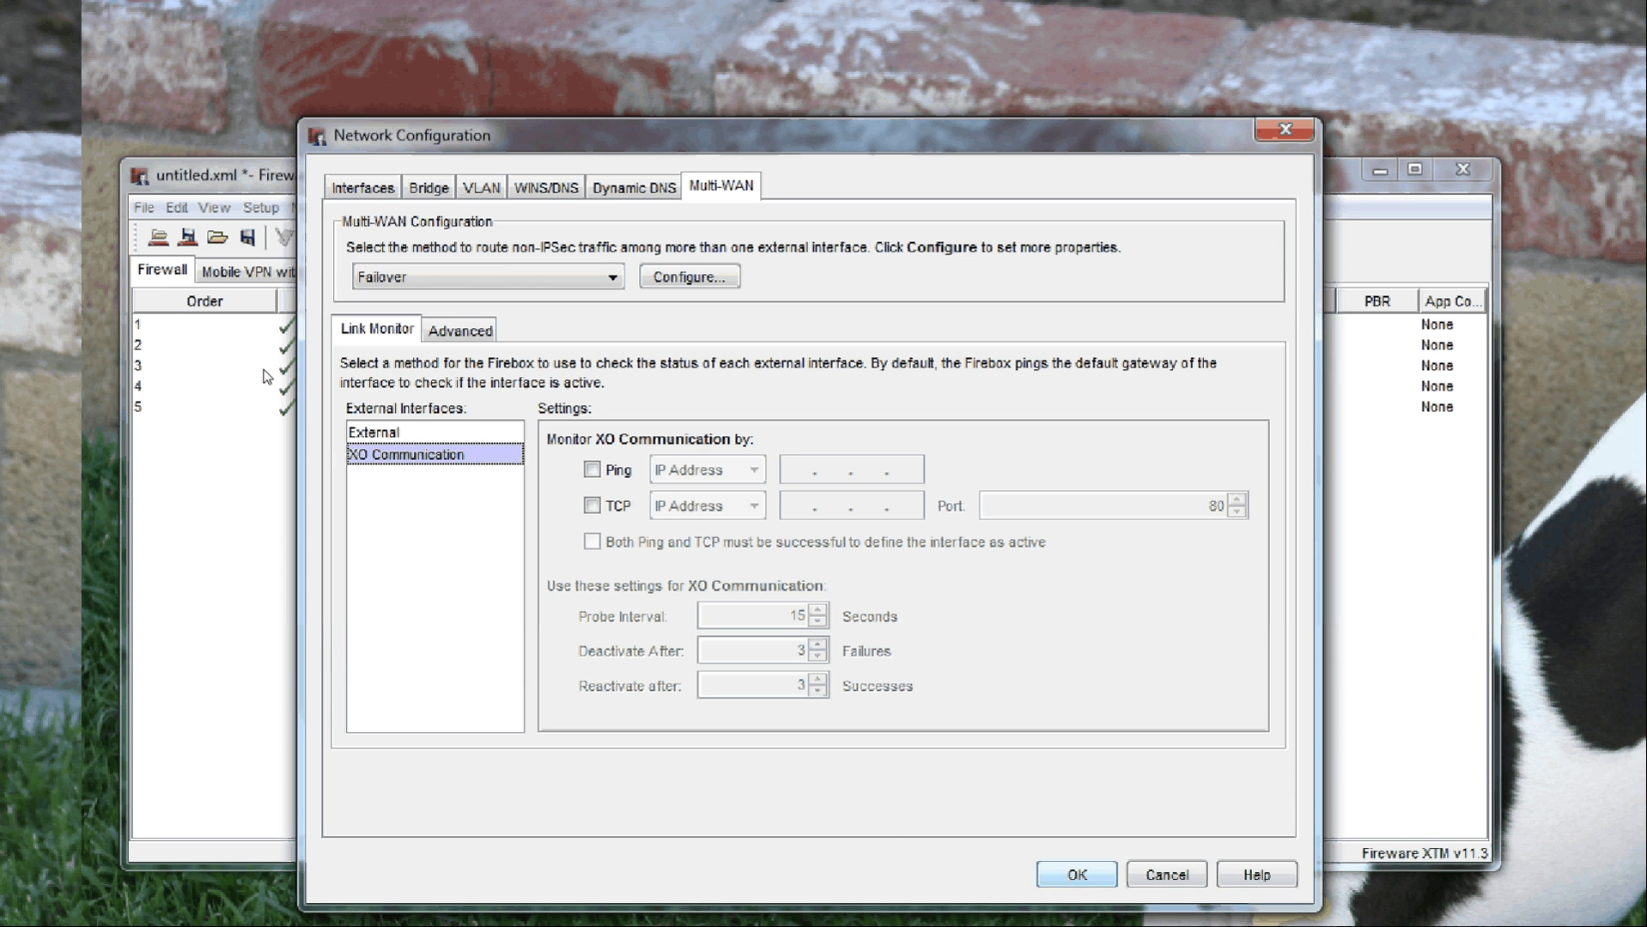
pyautogui.press('Up')
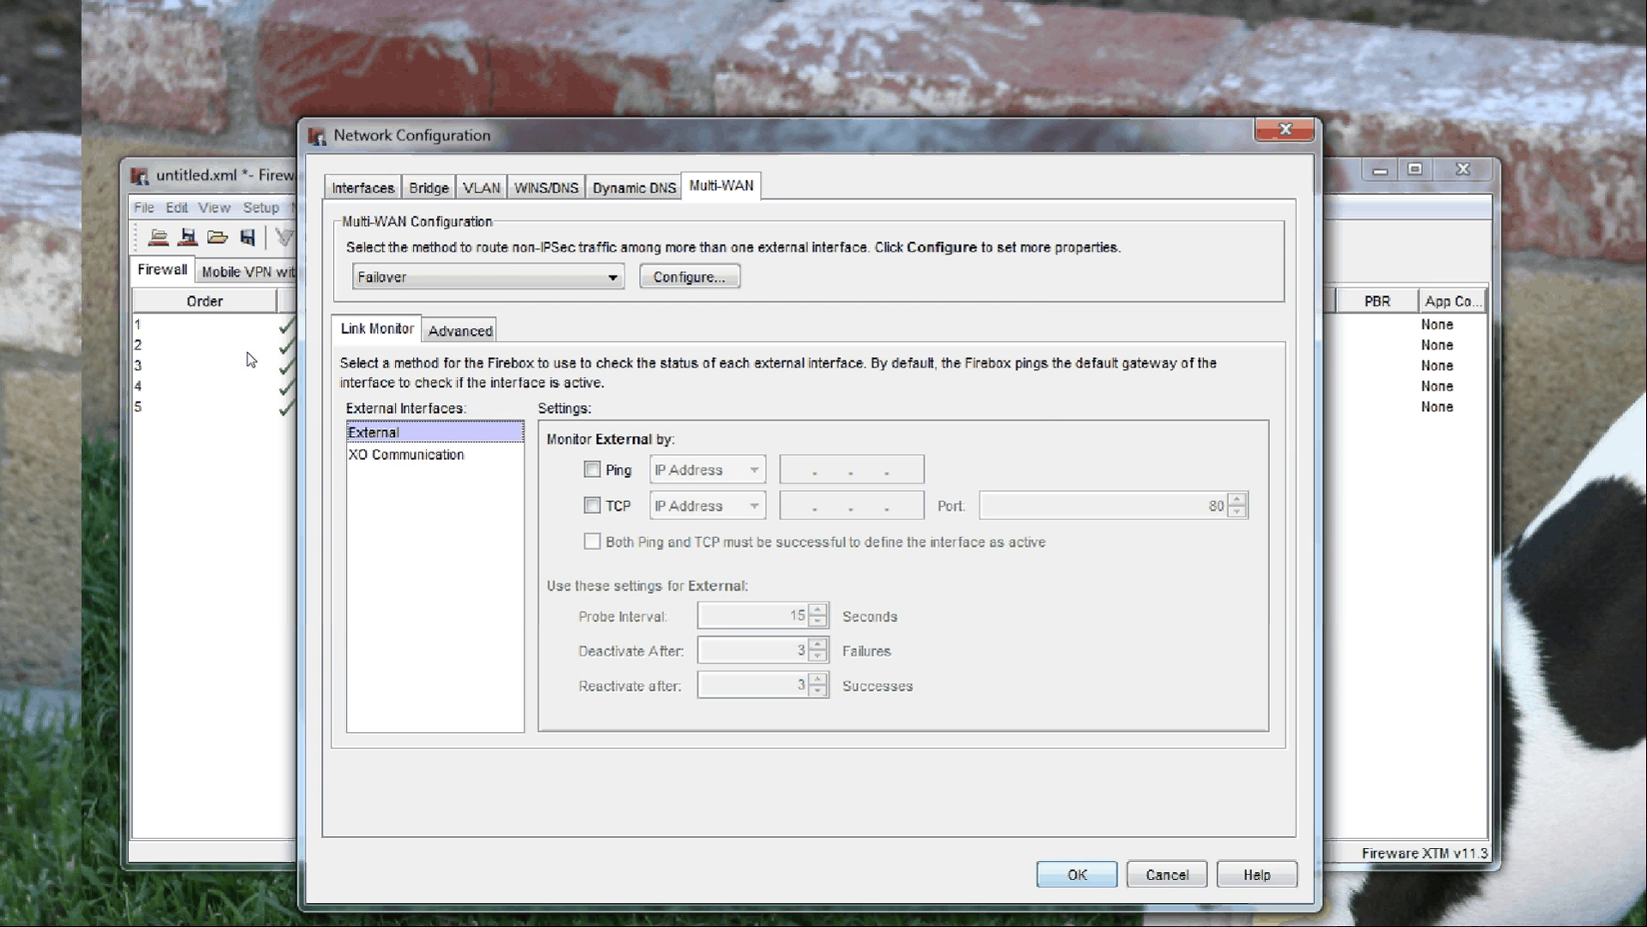
pyautogui.press('Down')
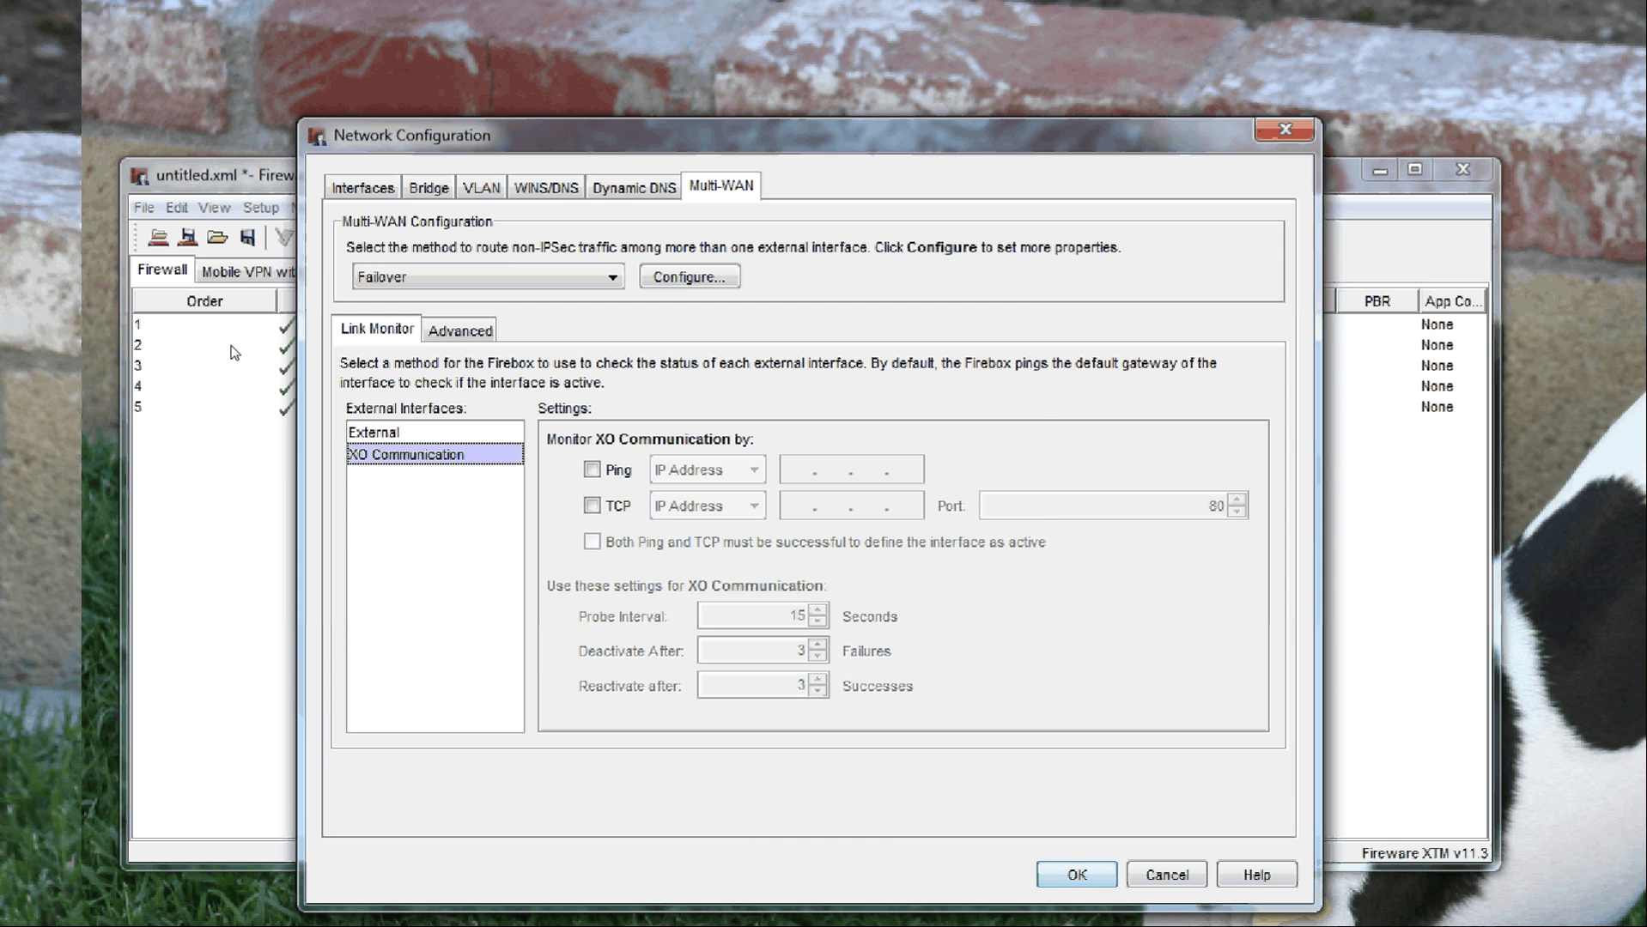
# Move XO Communication above External in the multi-WAN failover order
pyautogui.click(689, 277)
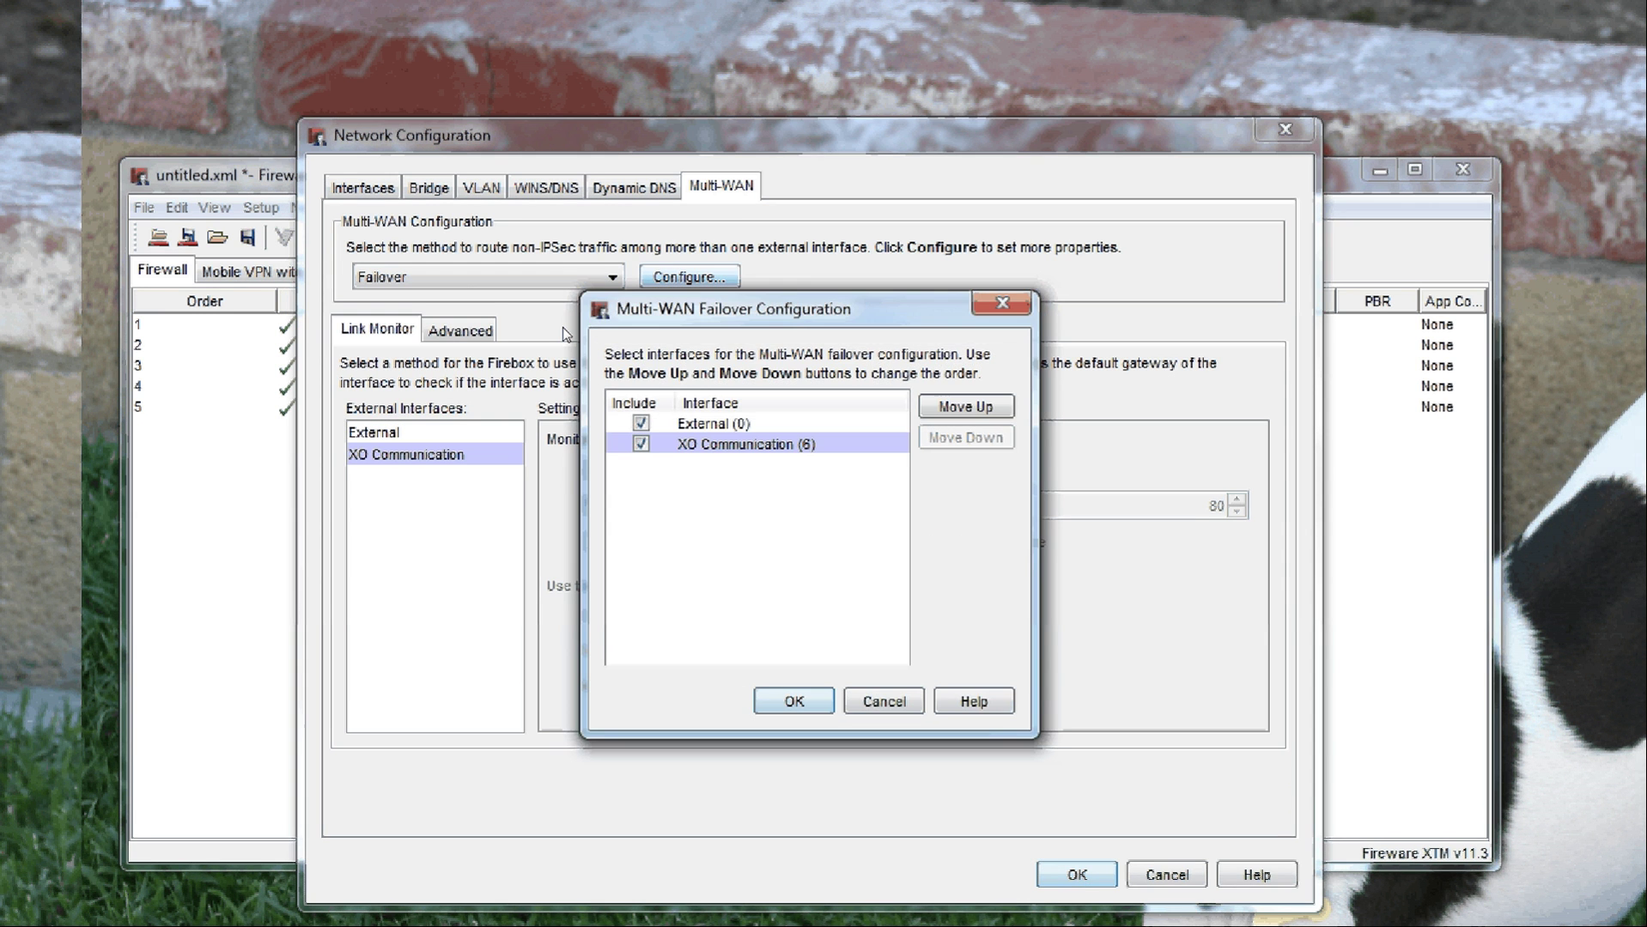
pyautogui.hotkey('alt', 'u')
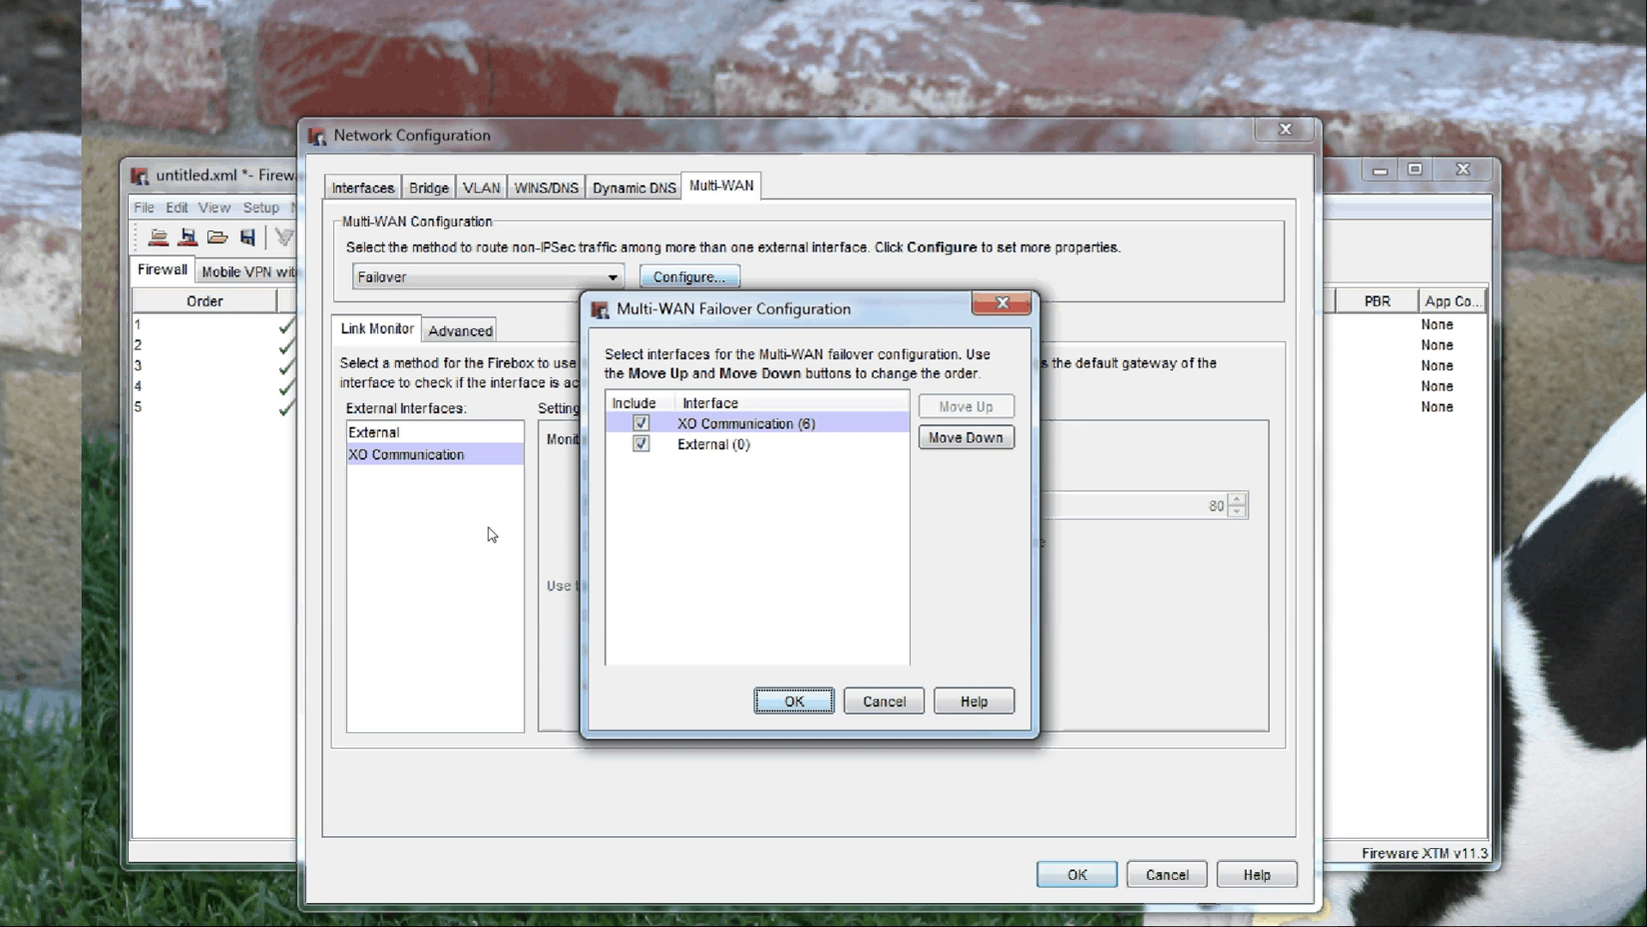
pyautogui.press('Return')
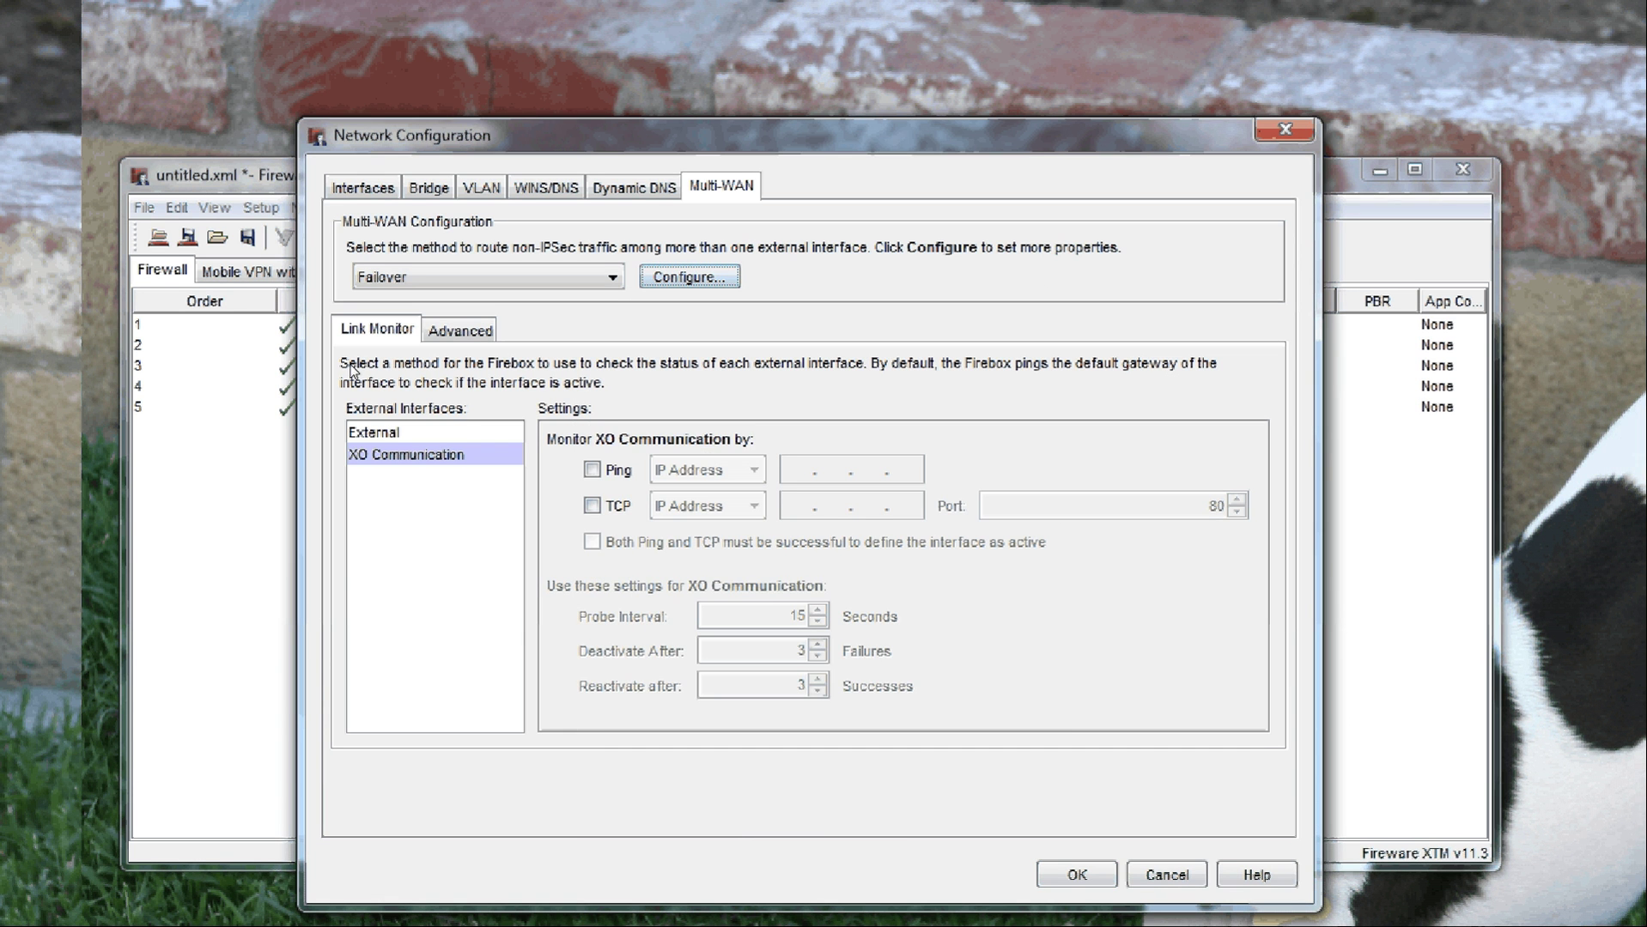
# Enable ping link monitoring for the External interface using IP address 8.8.8.8
pyautogui.click(374, 433)
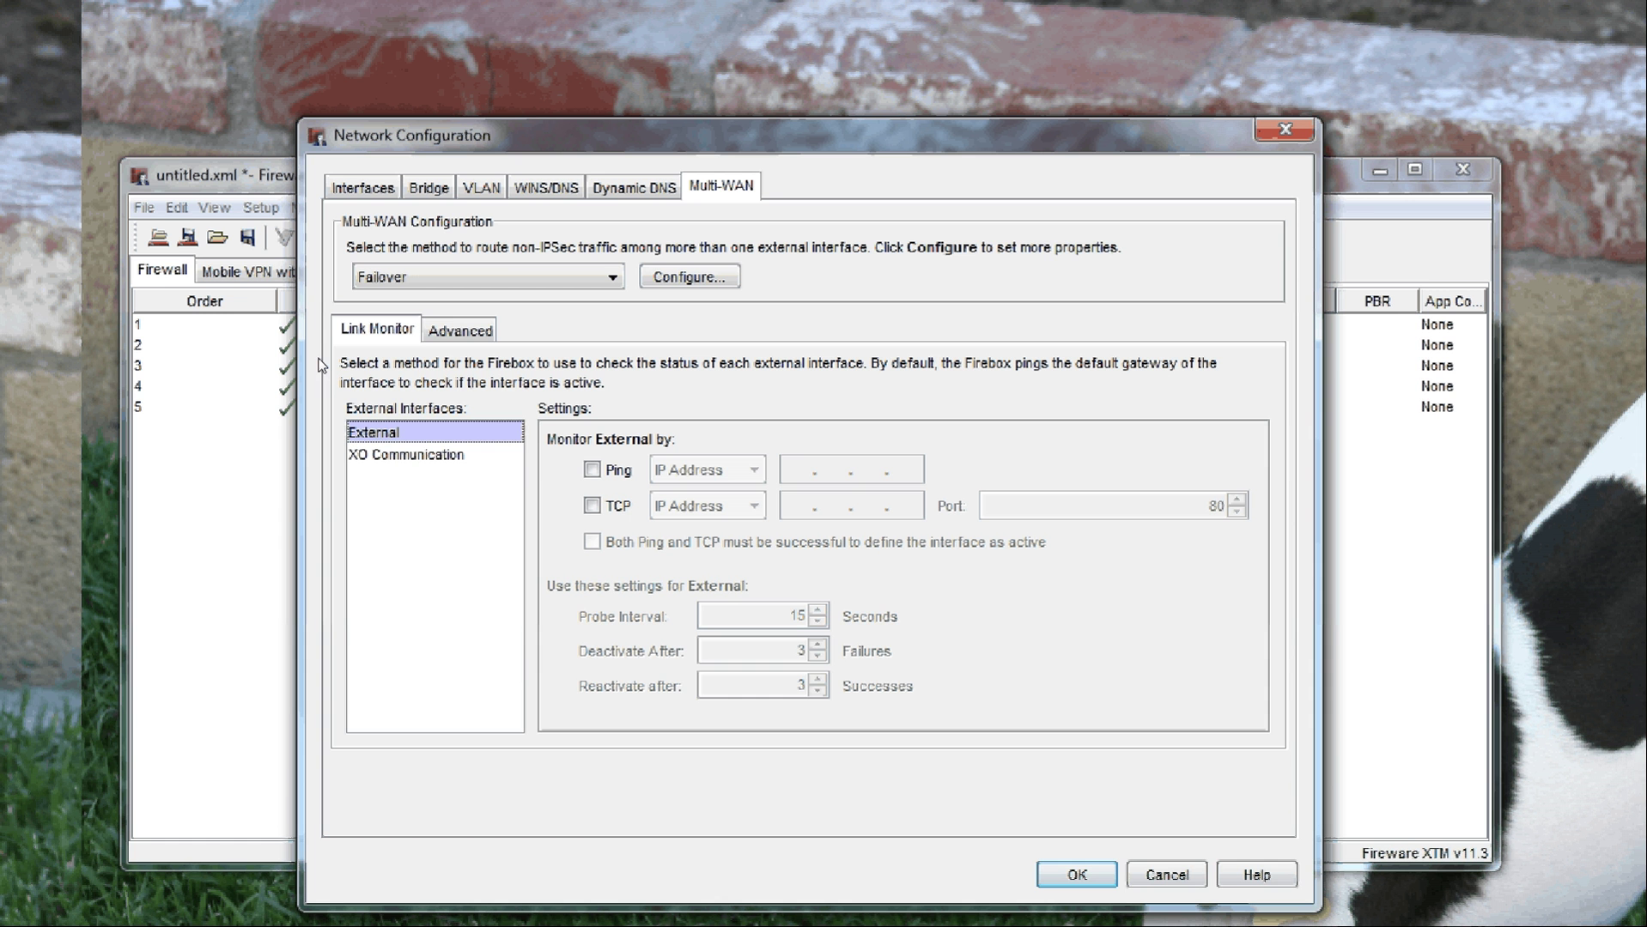
pyautogui.press('Tab')
pyautogui.press('space')
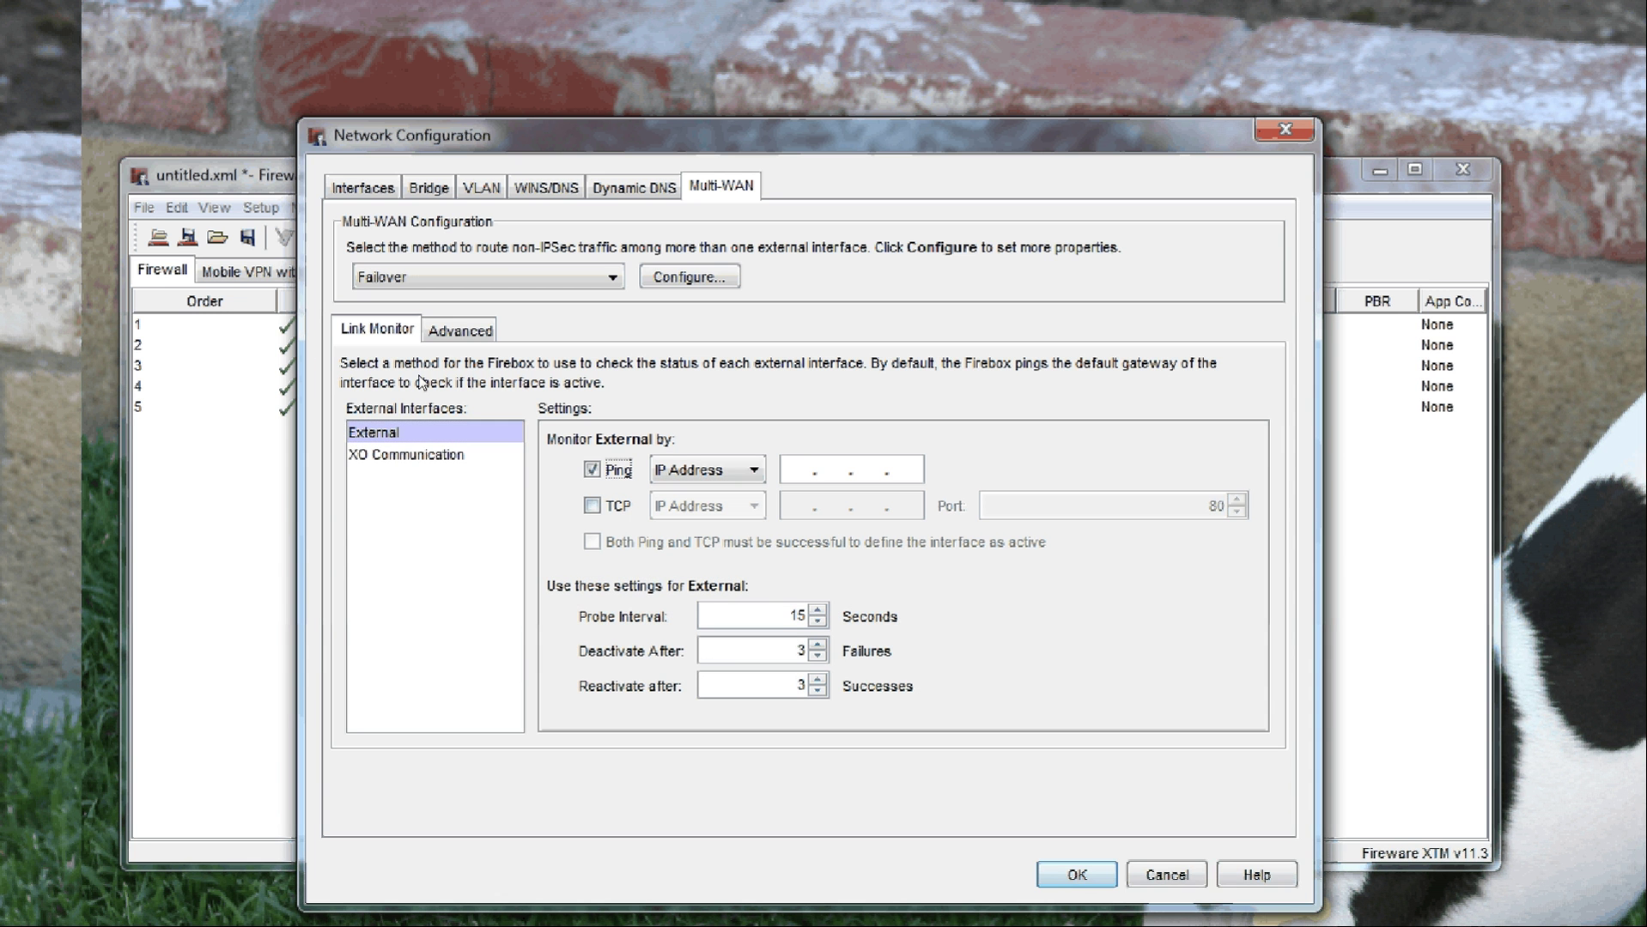
pyautogui.click(797, 470)
pyautogui.write('8 . 8 ')
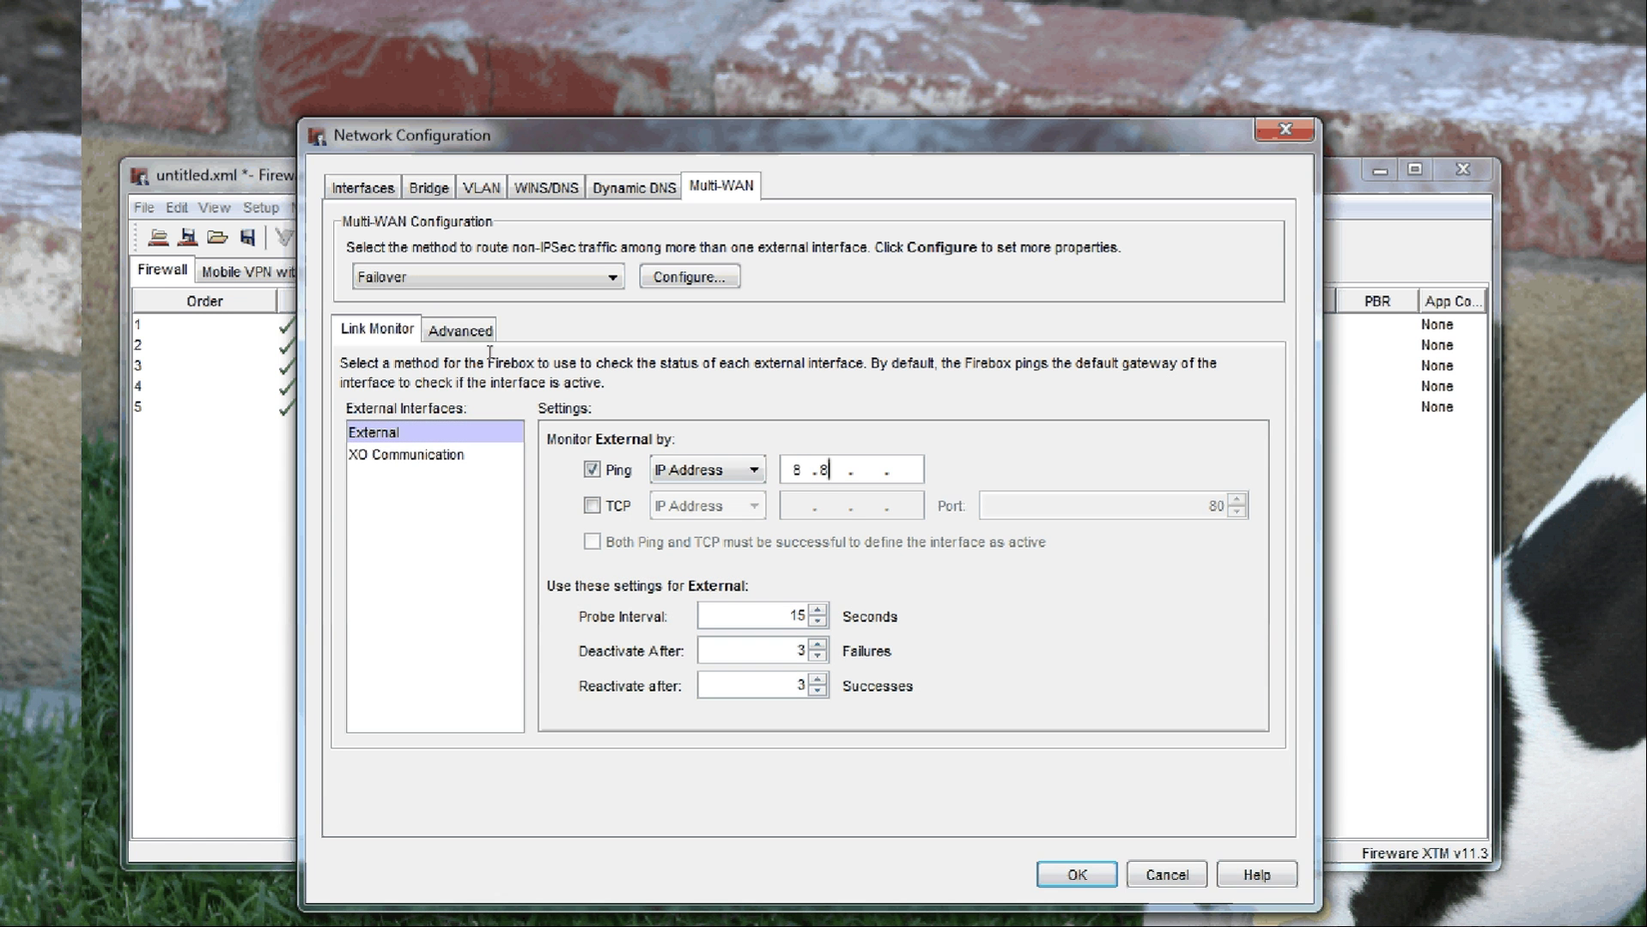
pyautogui.write('. 8 .8')
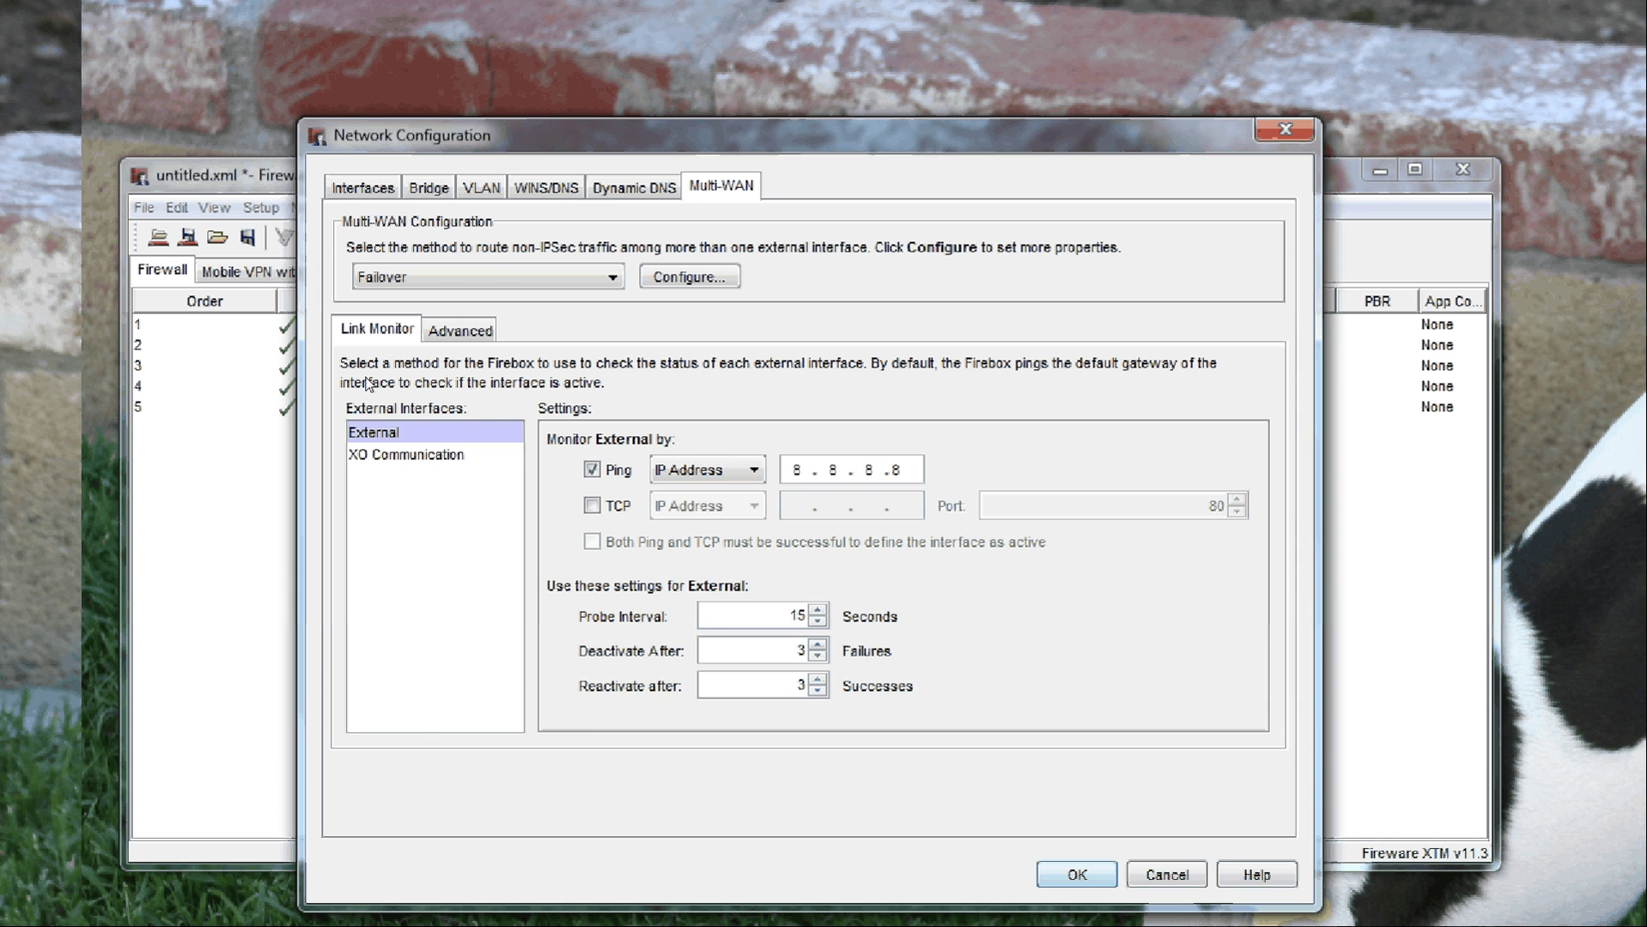
# Enable ping link monitoring to 8.8.8.8 for XO Communication and check the settings of both external interfaces
pyautogui.click(374, 455)
pyautogui.click(593, 470)
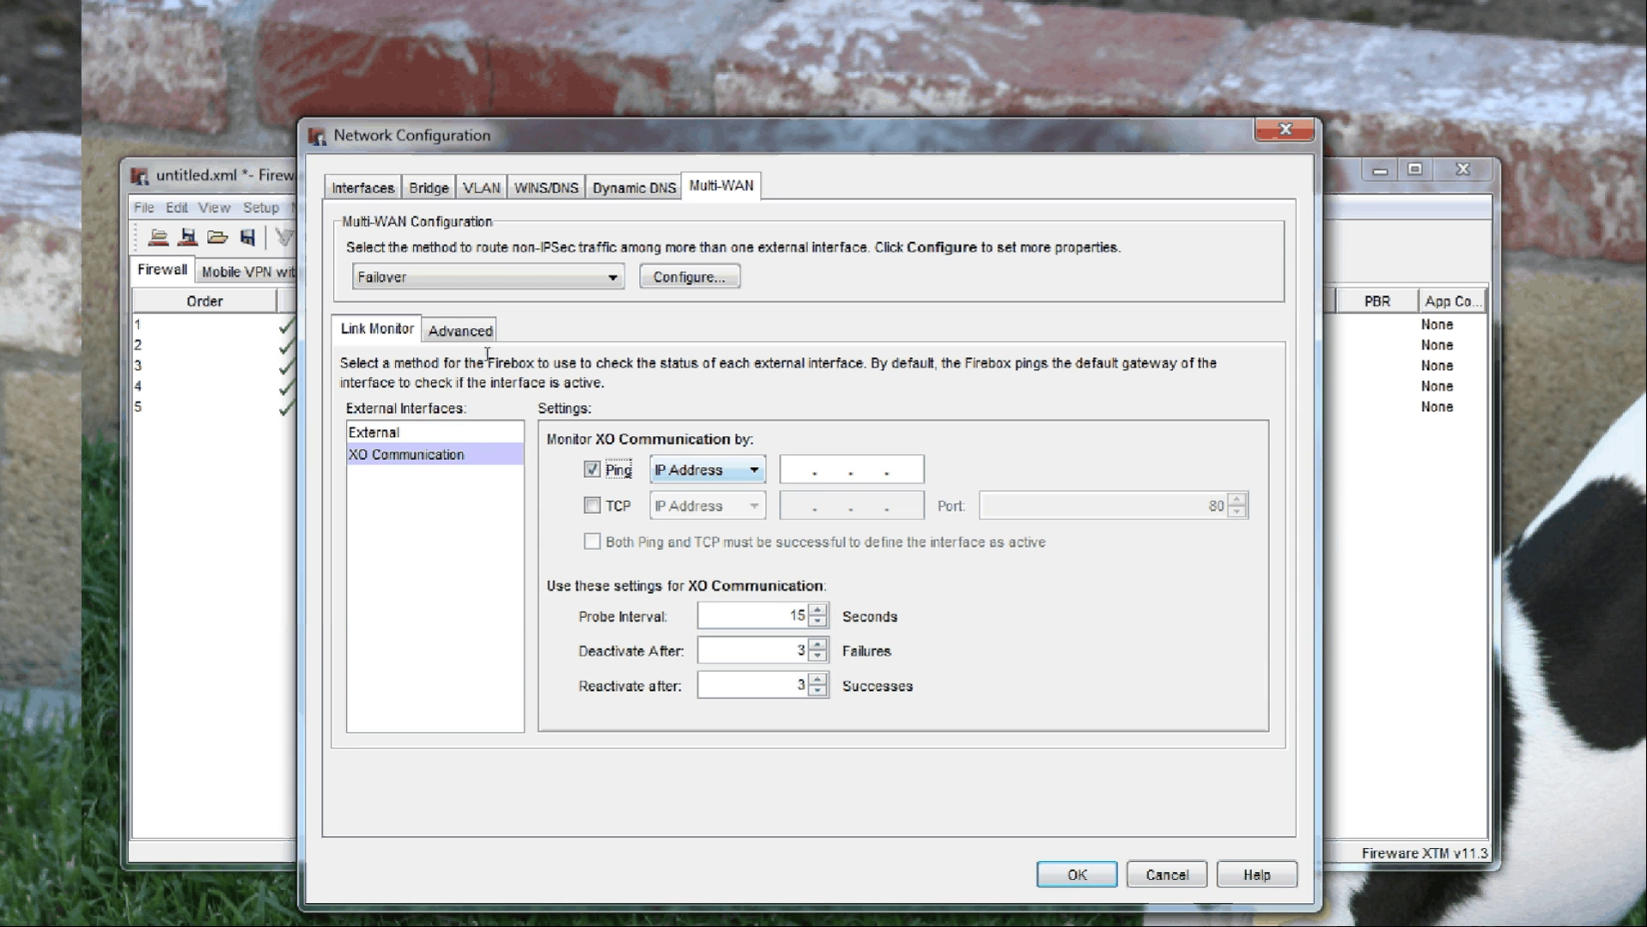
pyautogui.press('Tab')
pyautogui.write('8 . 8 . 8 .8')
pyautogui.click(360, 432)
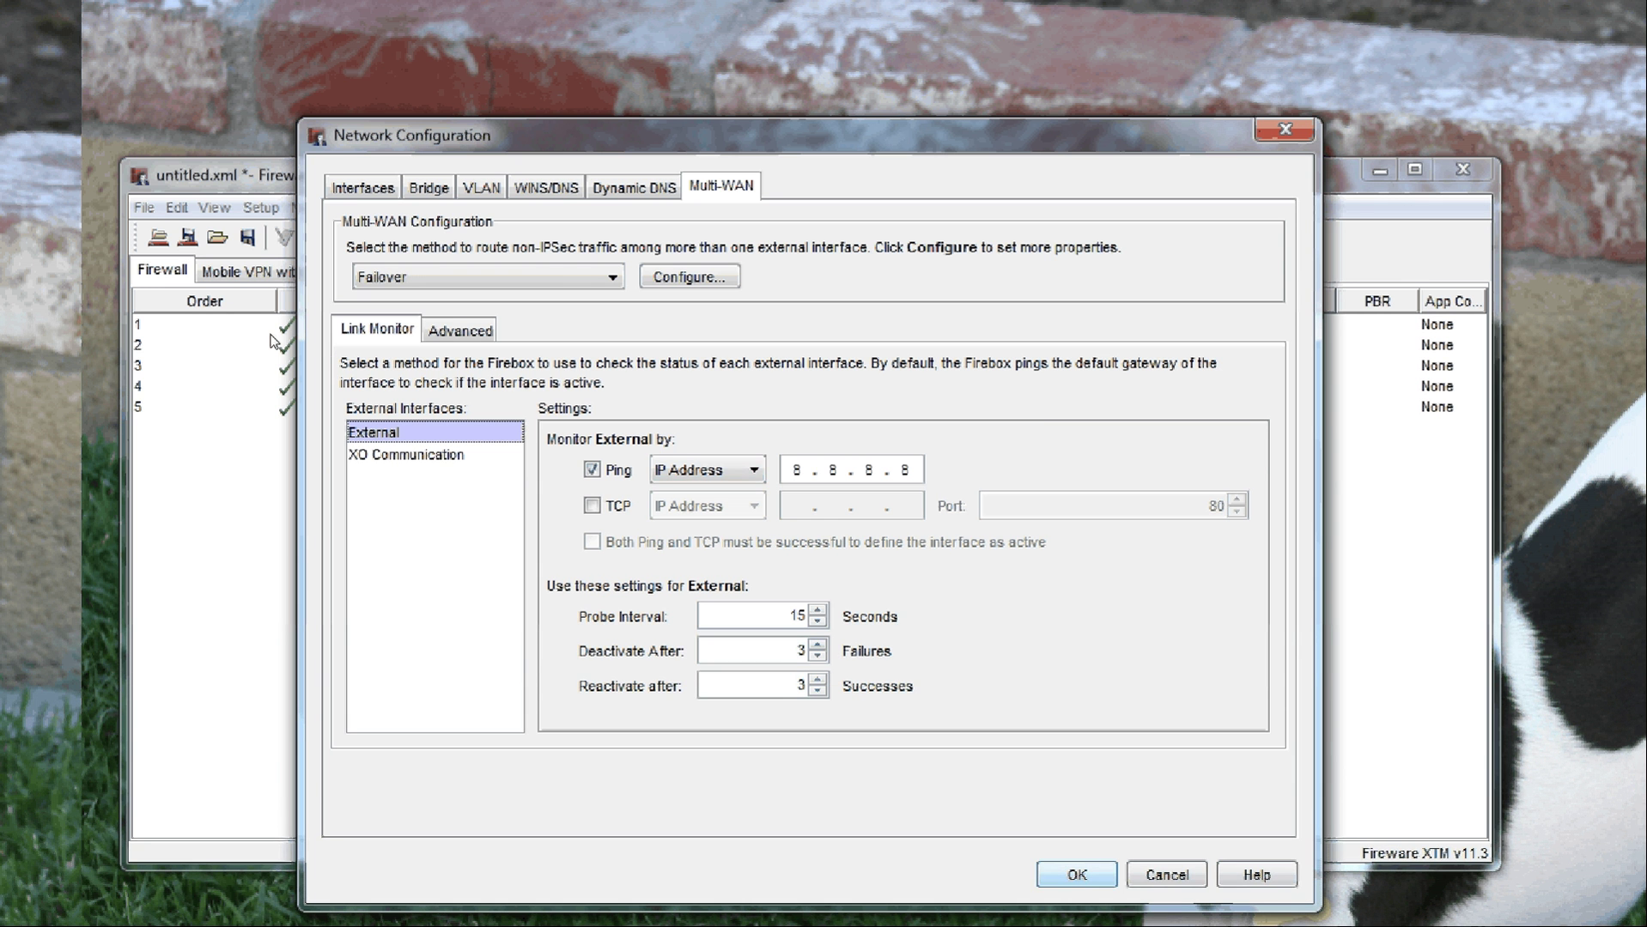
pyautogui.press('Down')
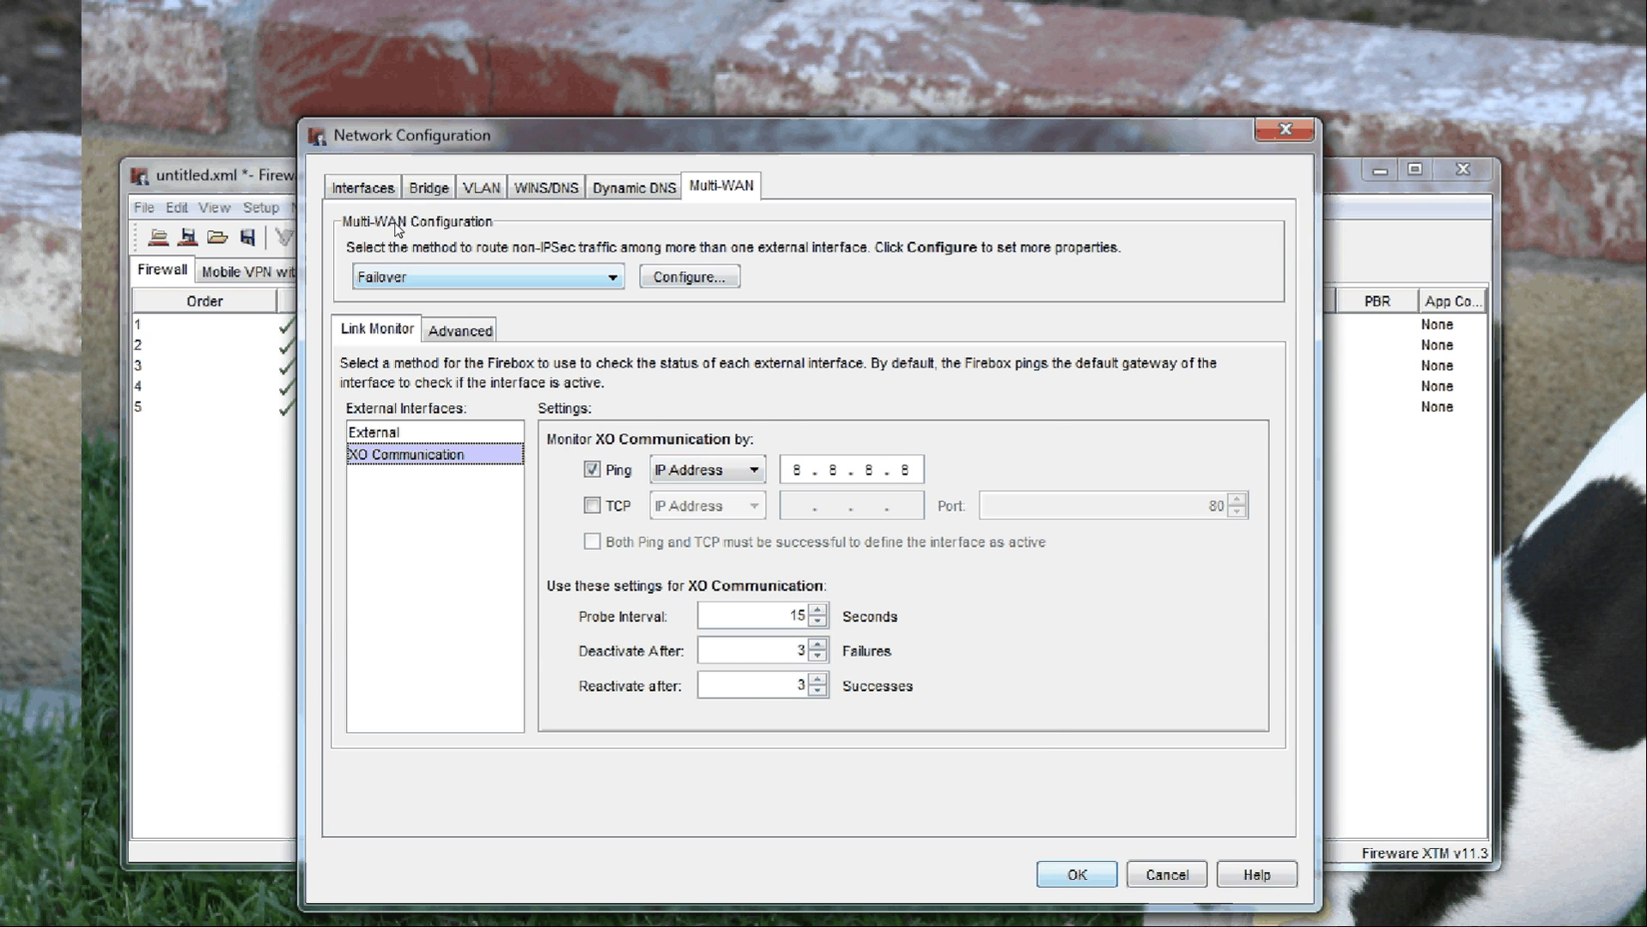
# Check the multi-WAN failover order with XO Communication first, and save the failover and network configuration settings
pyautogui.click(690, 277)
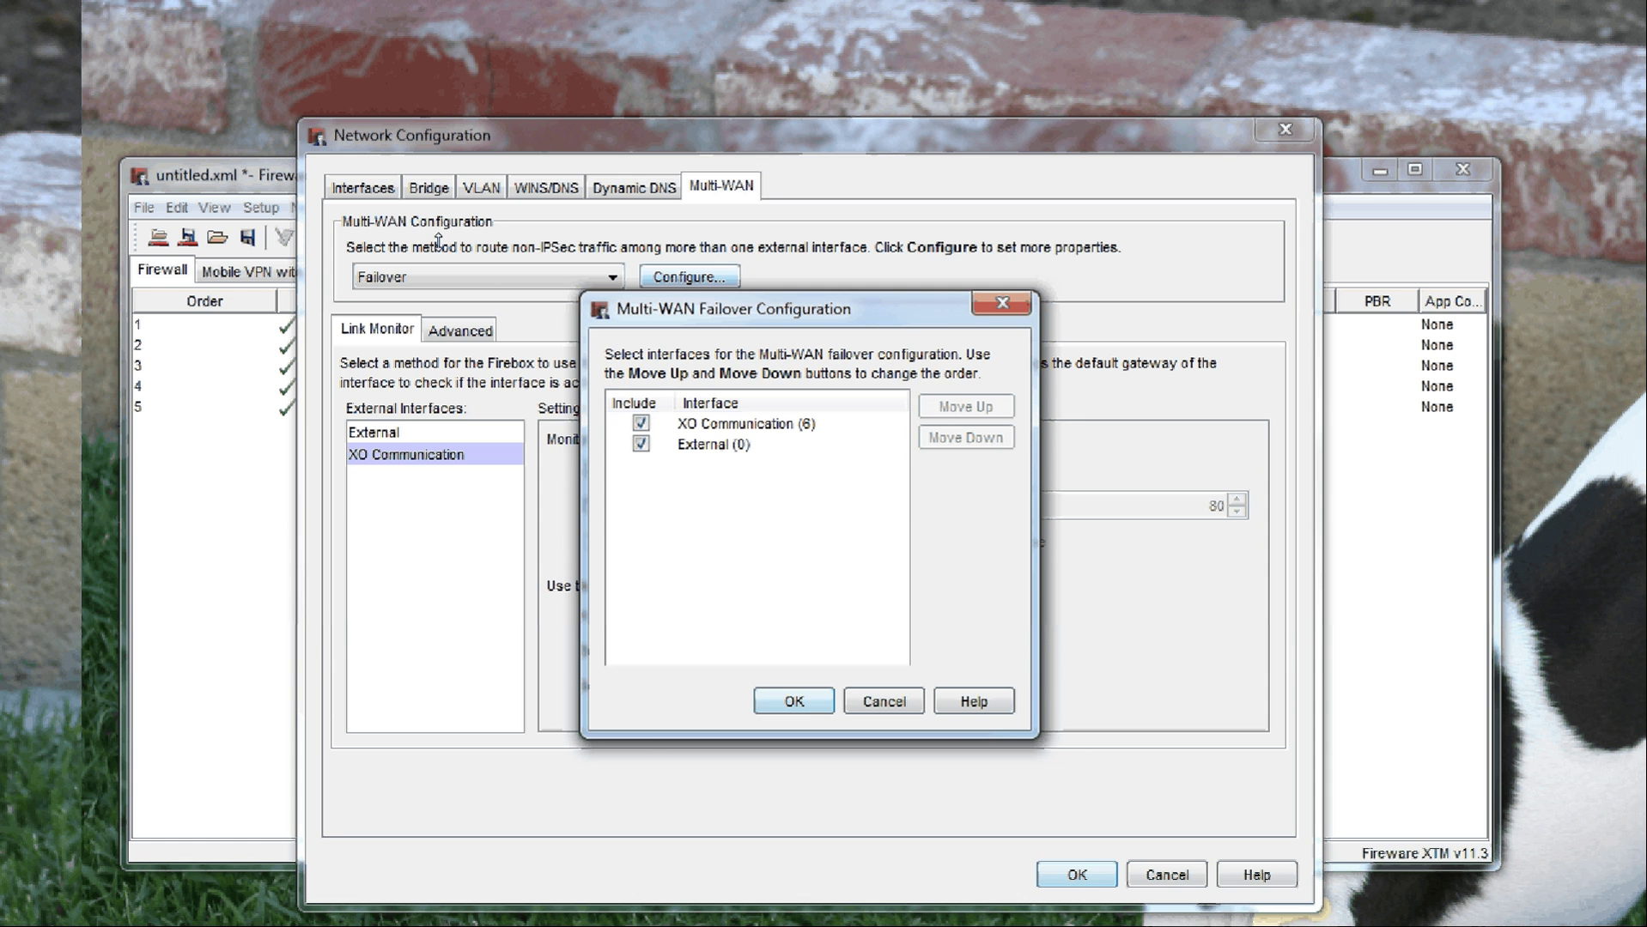
pyautogui.click(745, 424)
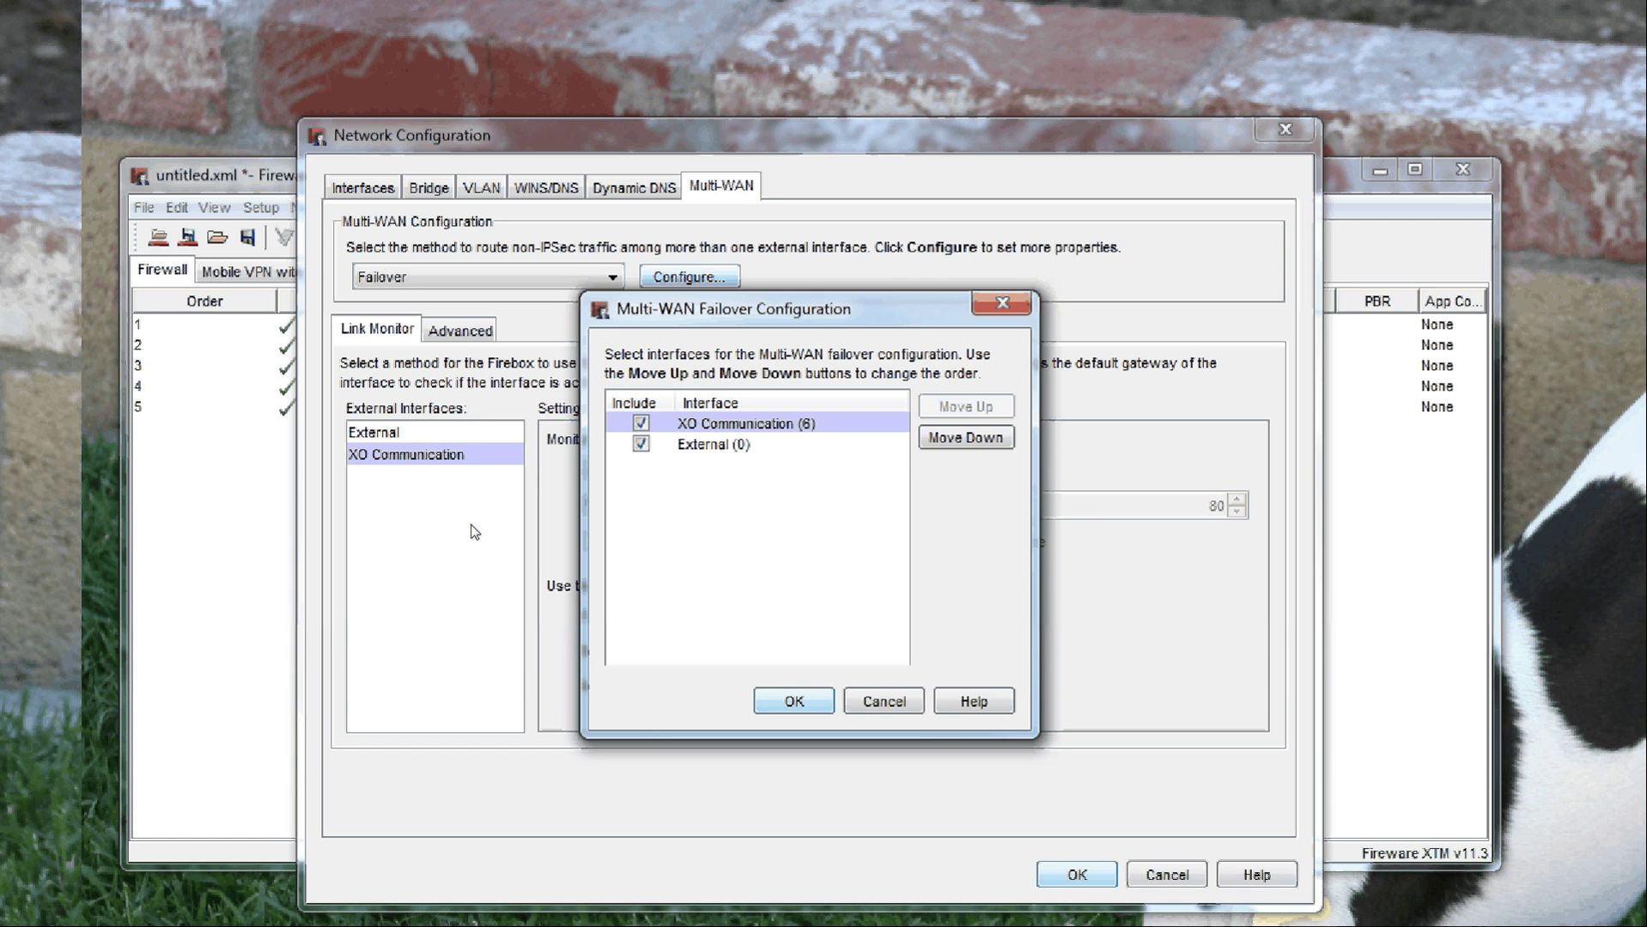
pyautogui.press('Return')
pyautogui.press('Return')
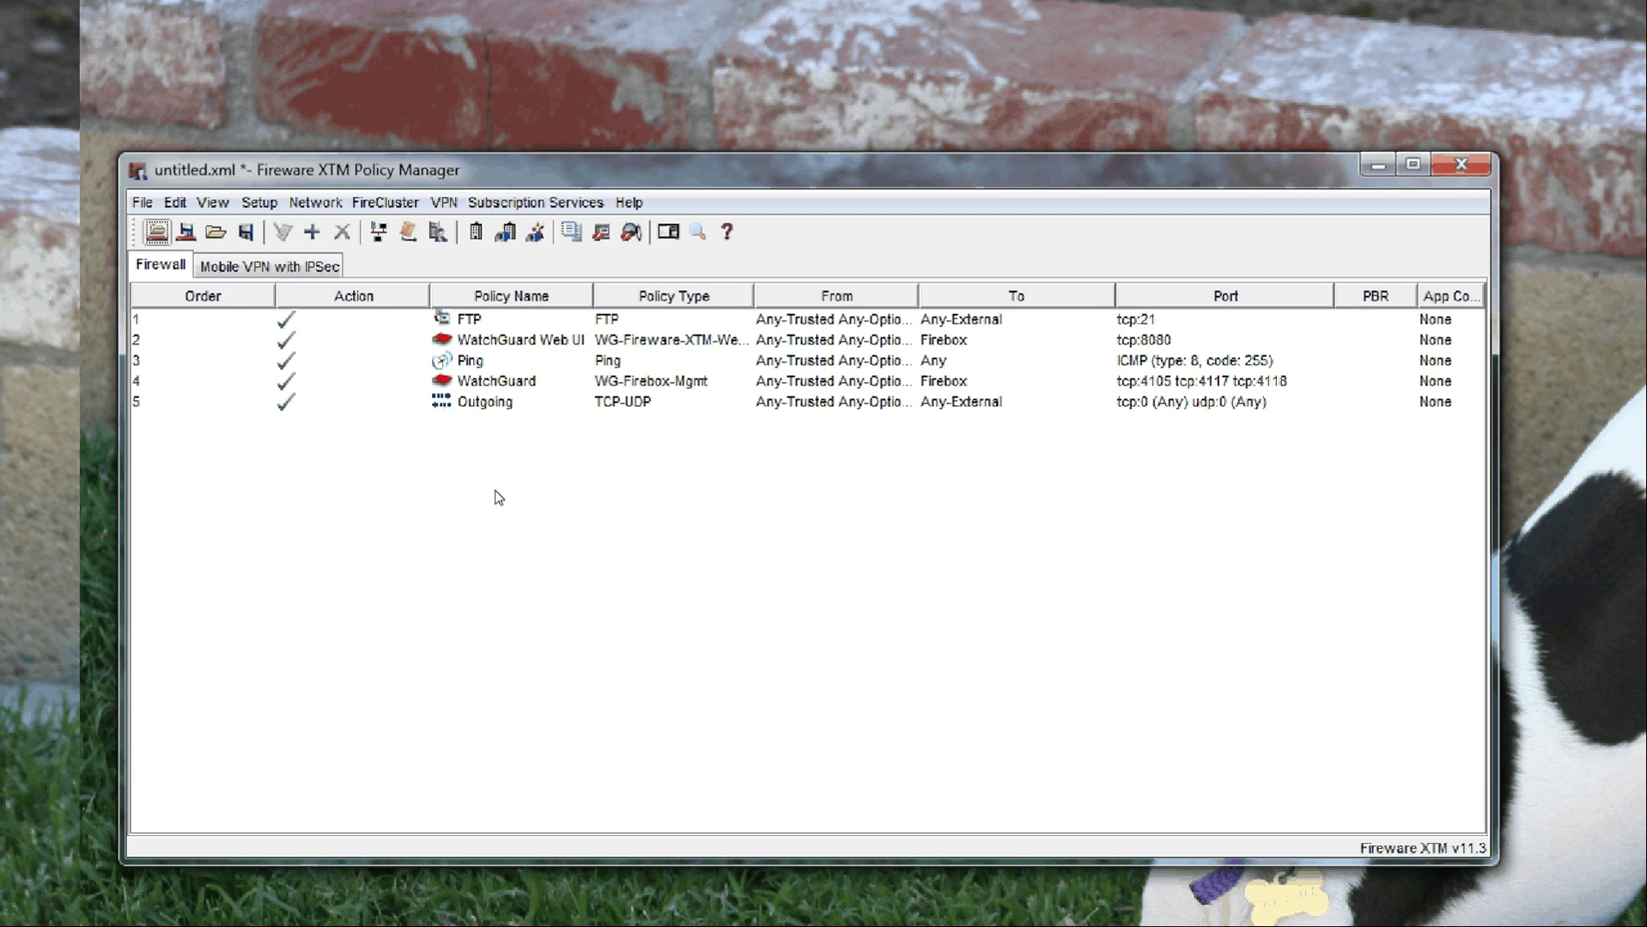
# Review the configured interfaces in the network configuration, selecting External, and close it without changes
pyautogui.moveTo(455, 166); pyautogui.dragTo(468, 119)
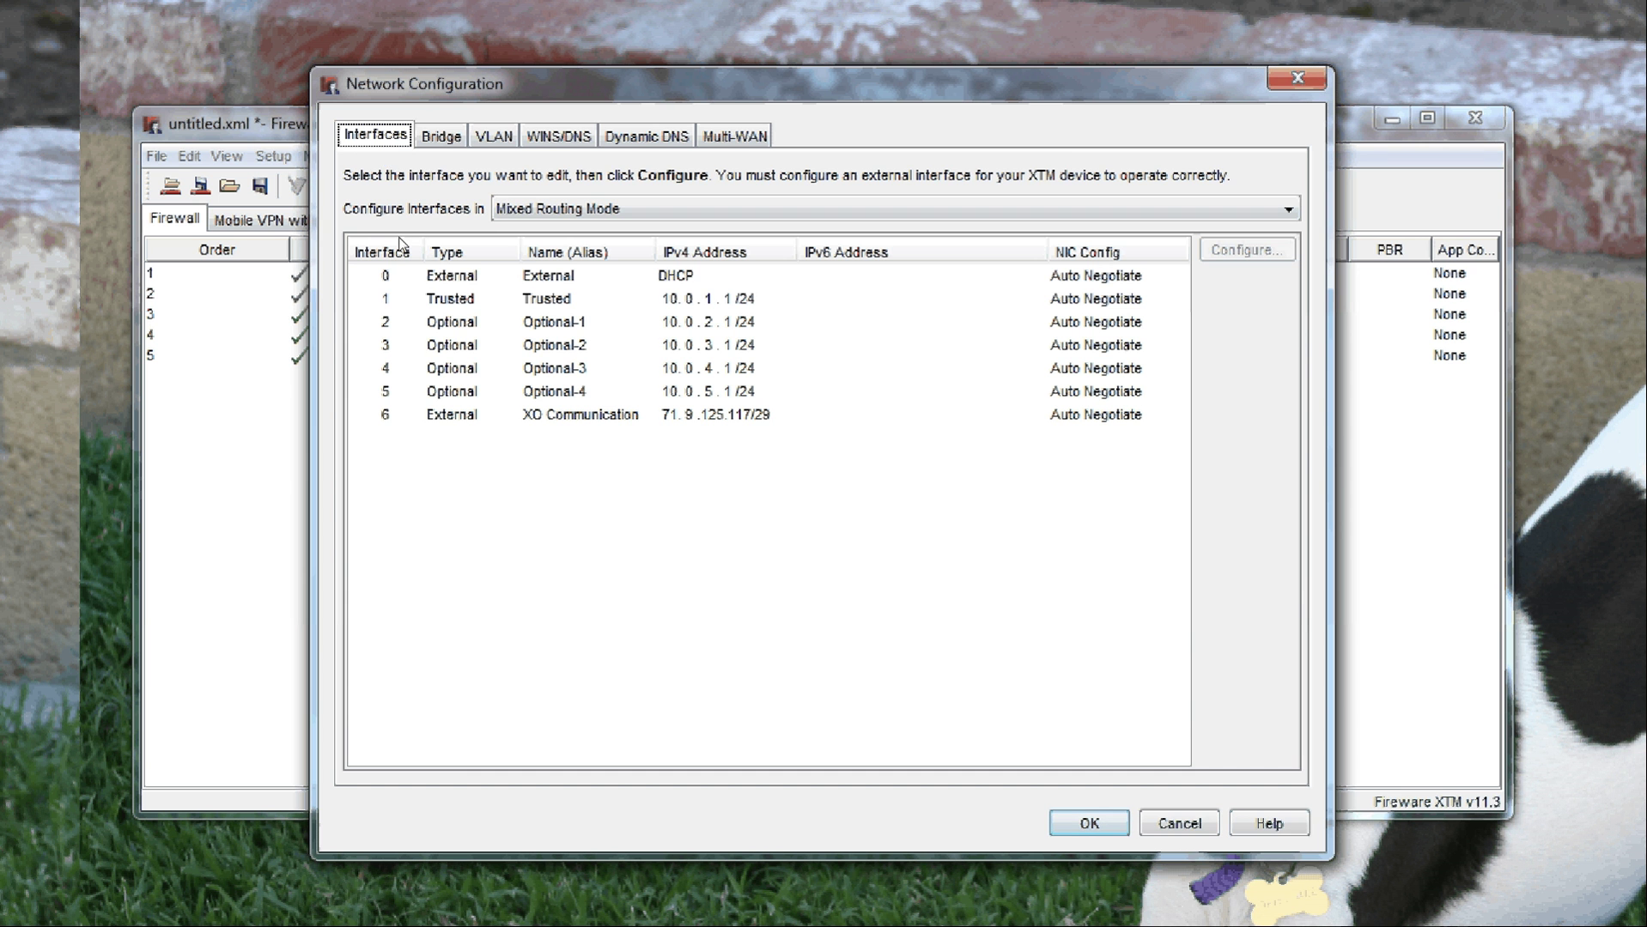
pyautogui.click(414, 275)
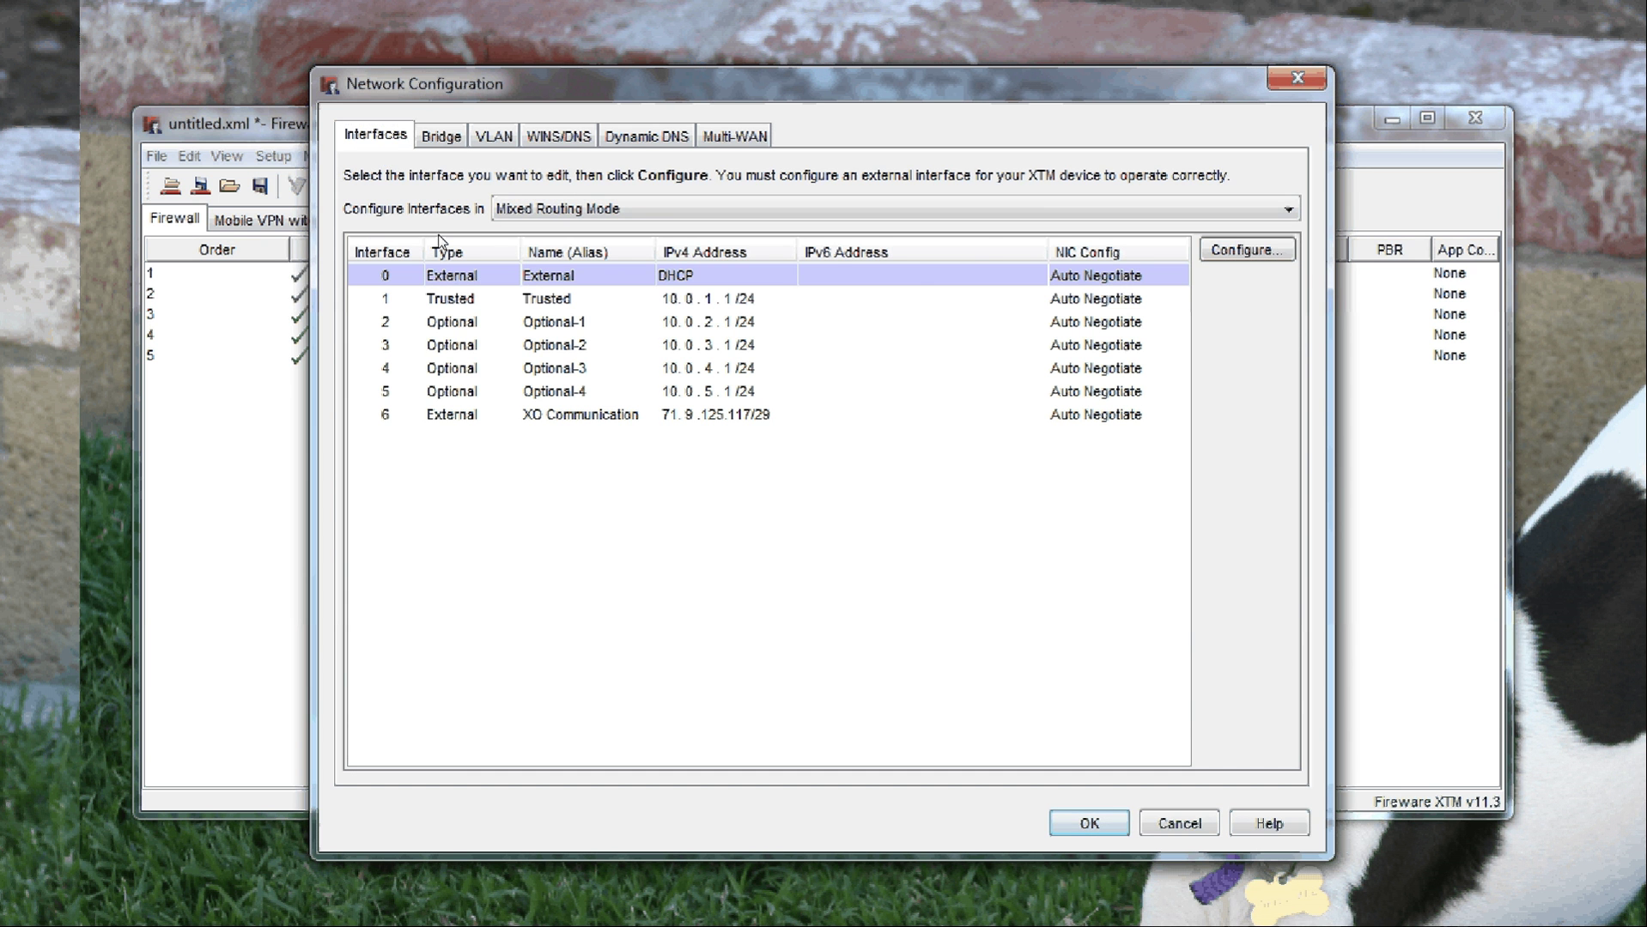
pyautogui.click(1179, 823)
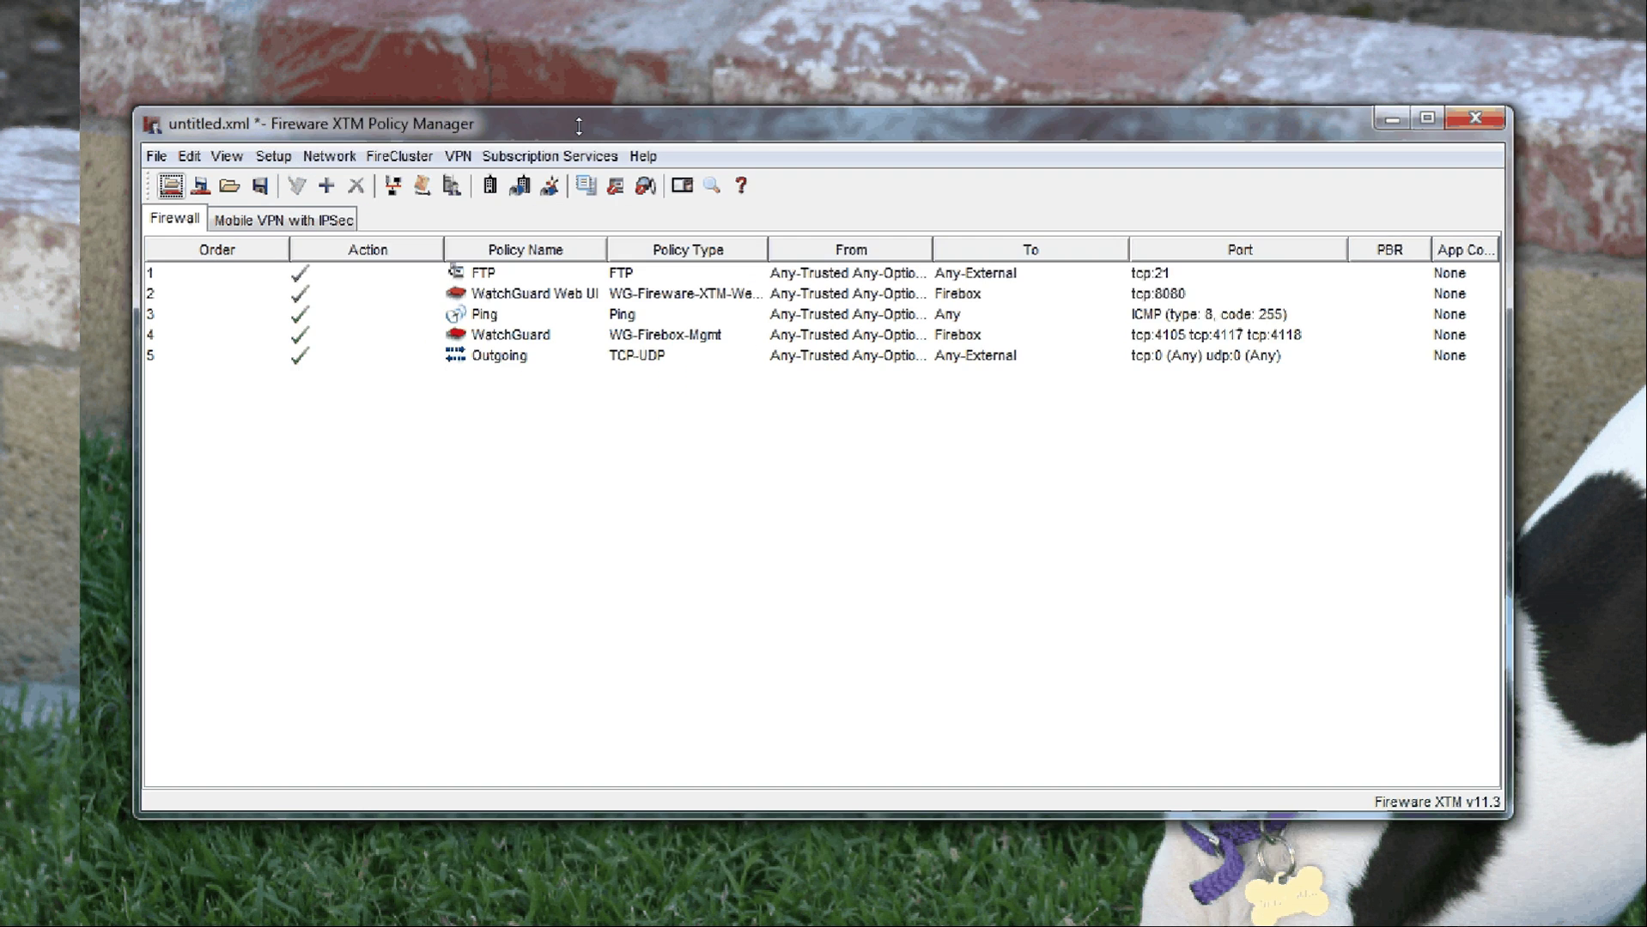
pyautogui.moveTo(579, 126); pyautogui.dragTo(561, 75)
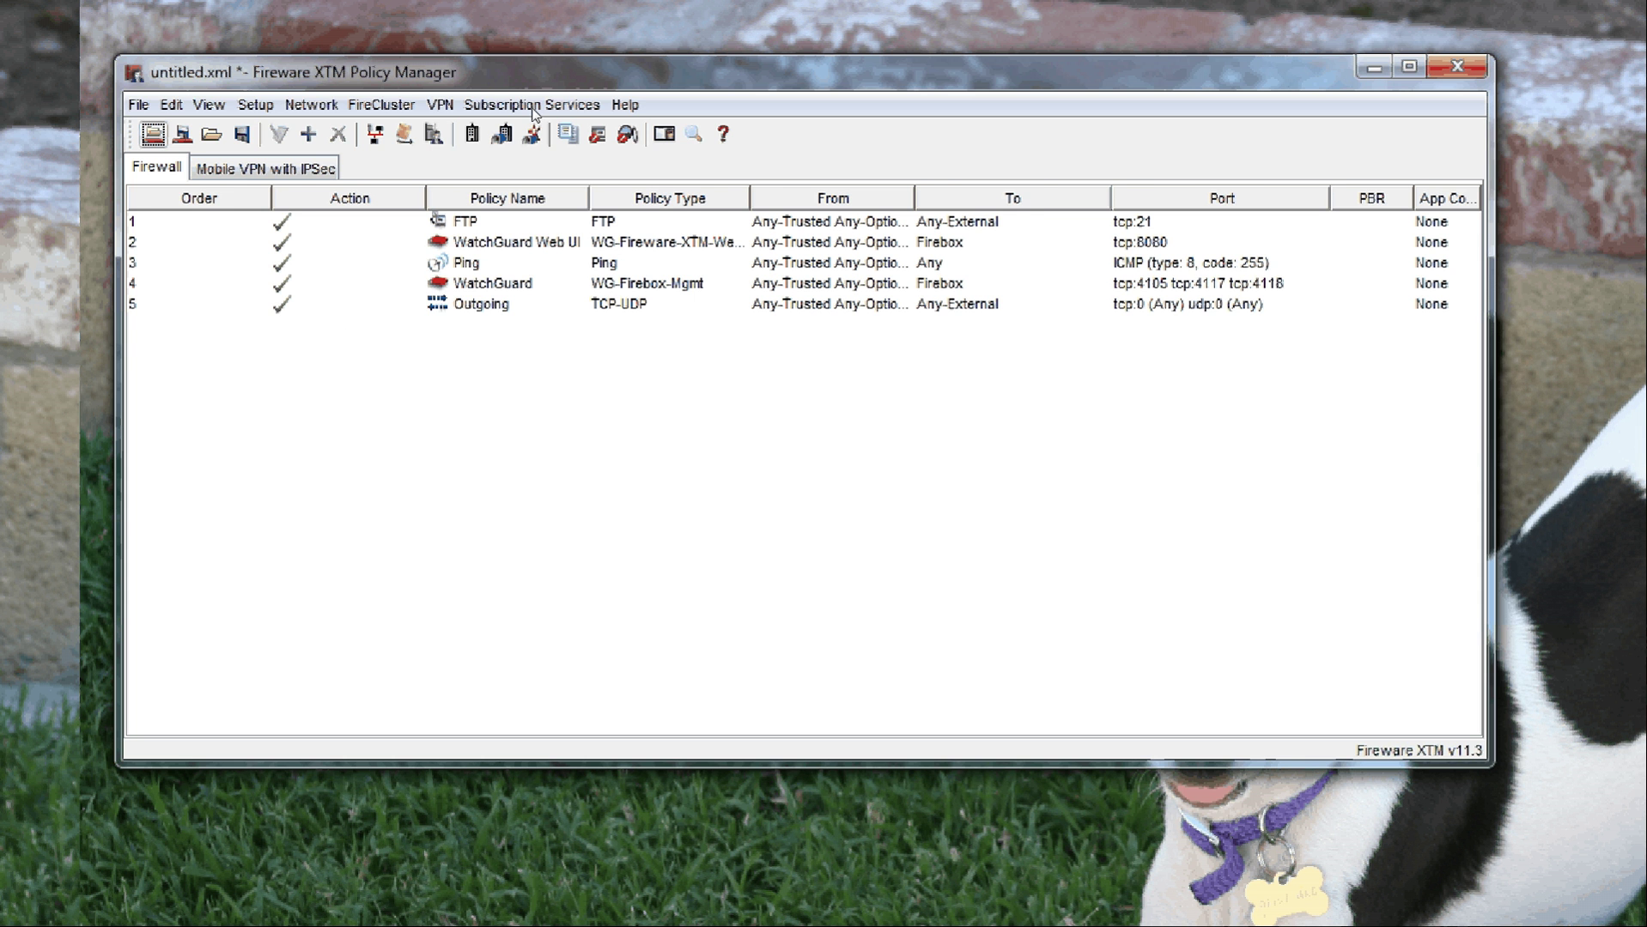
pyautogui.moveTo(578, 87); pyautogui.dragTo(589, 124)
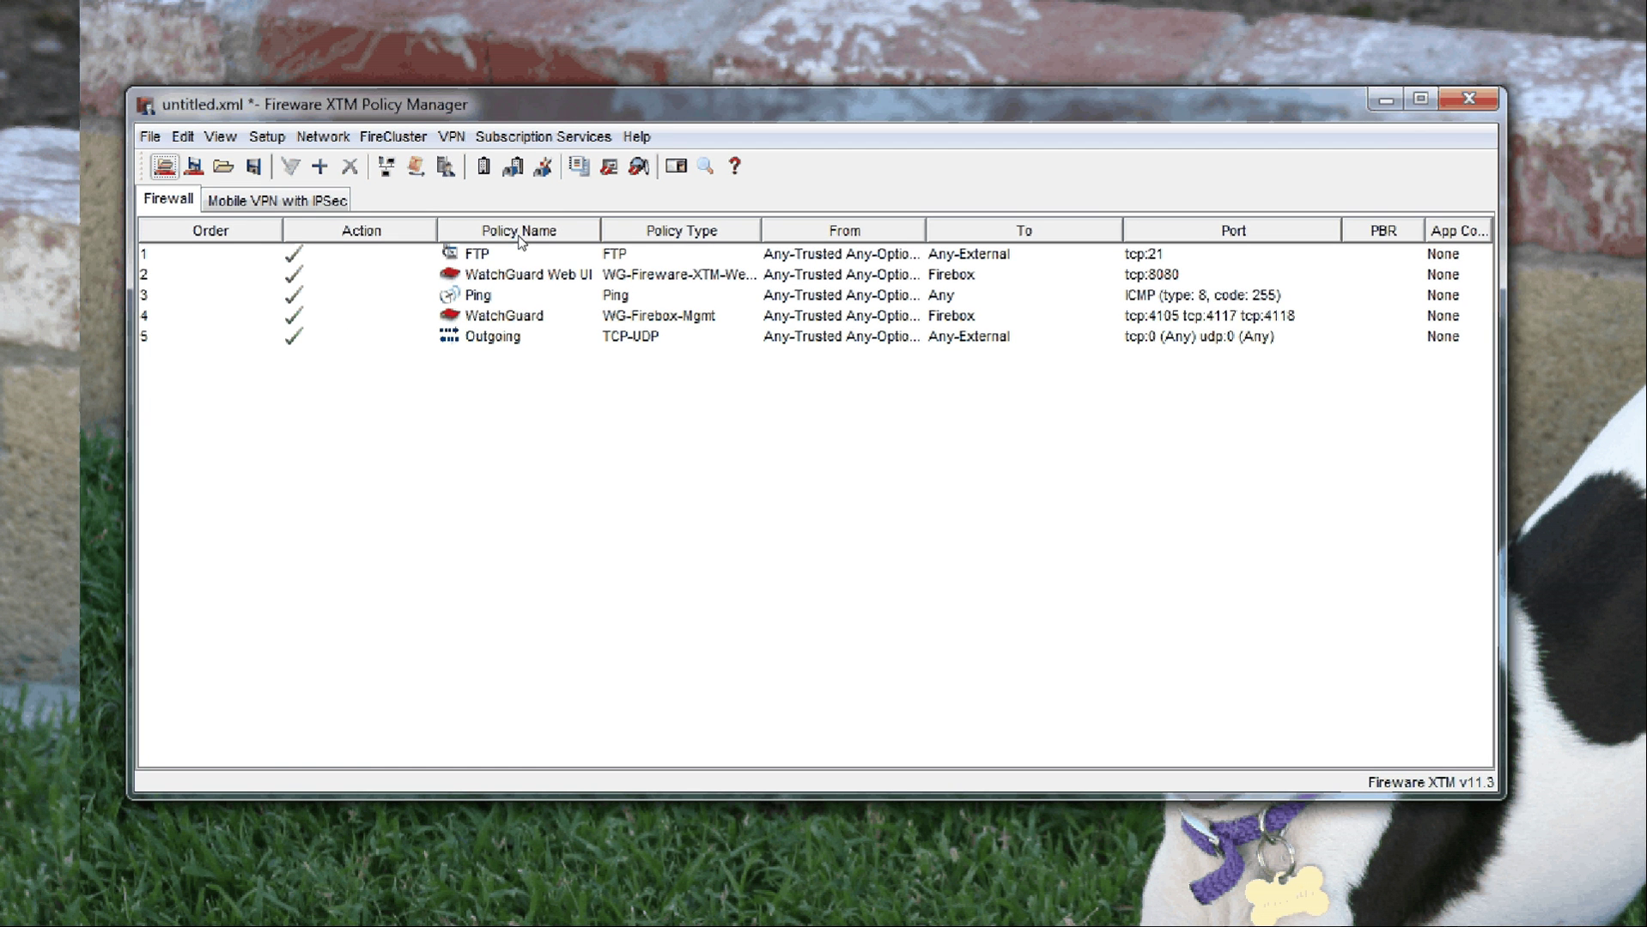